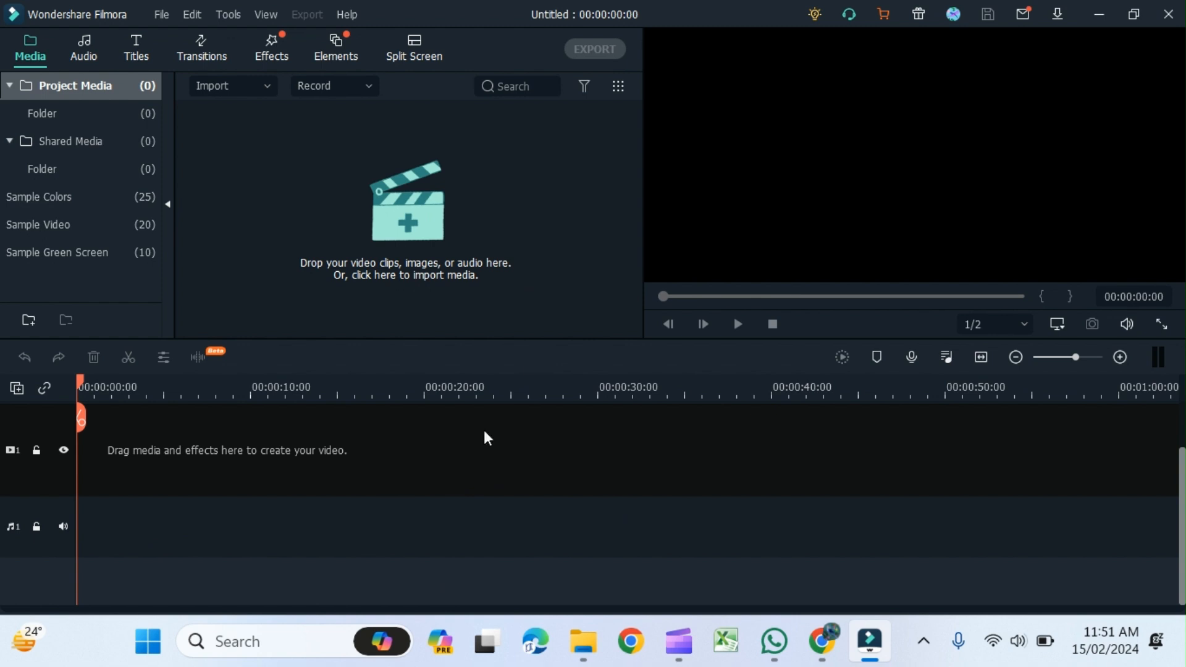
- Import the video 'two' from the Downloads folder into the project media
left_click(429, 220)
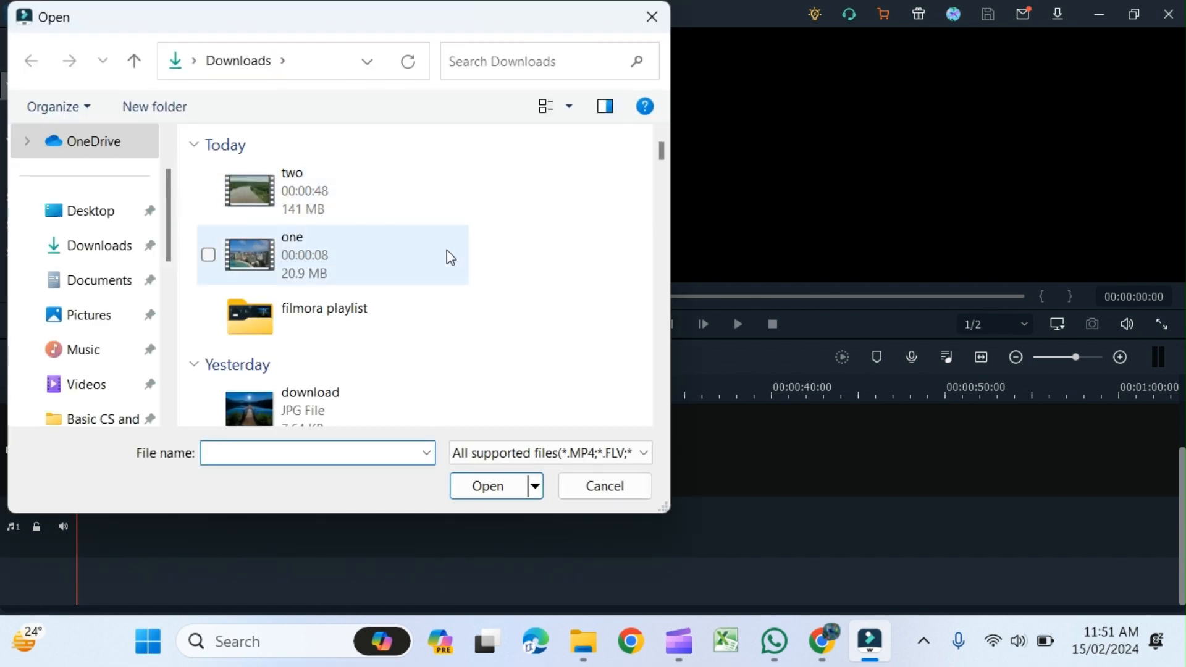
left_click(316, 204)
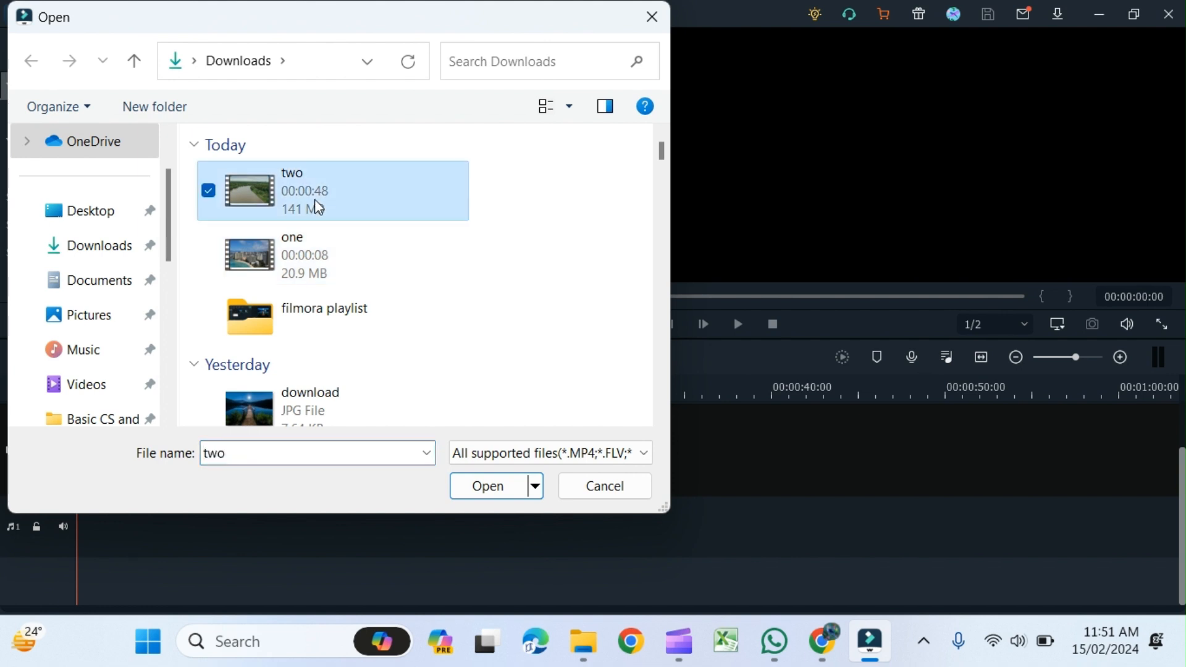
left_click(485, 486)
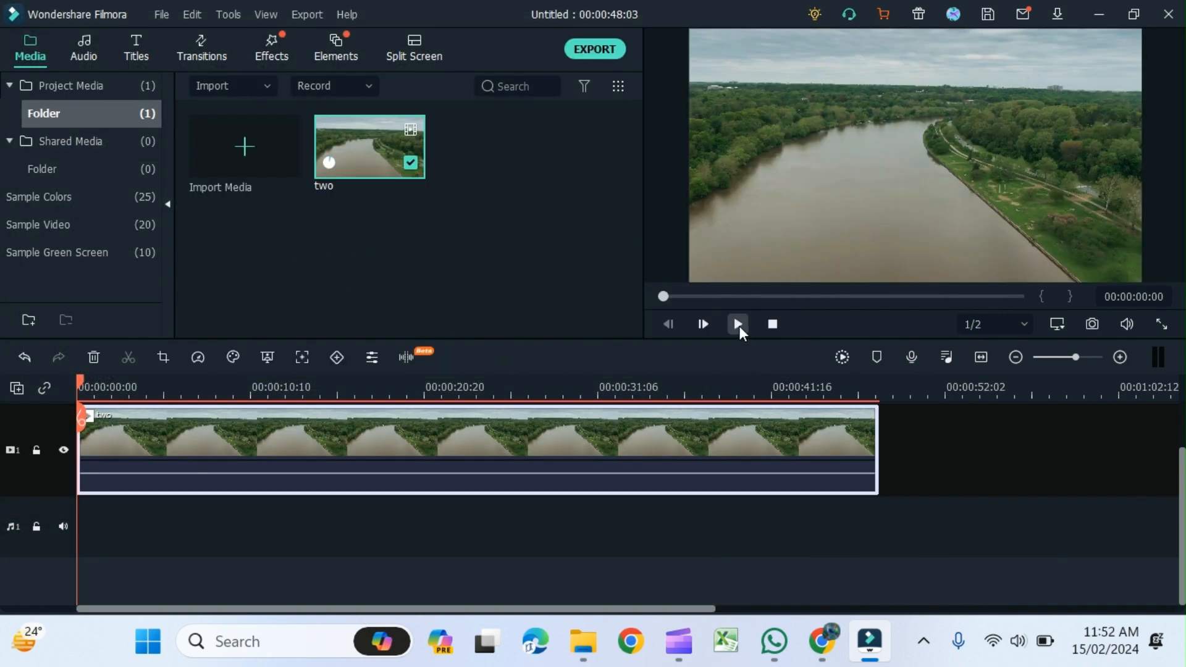
- Play the clip on the timeline and trim it to about 26 seconds
left_click(738, 323)
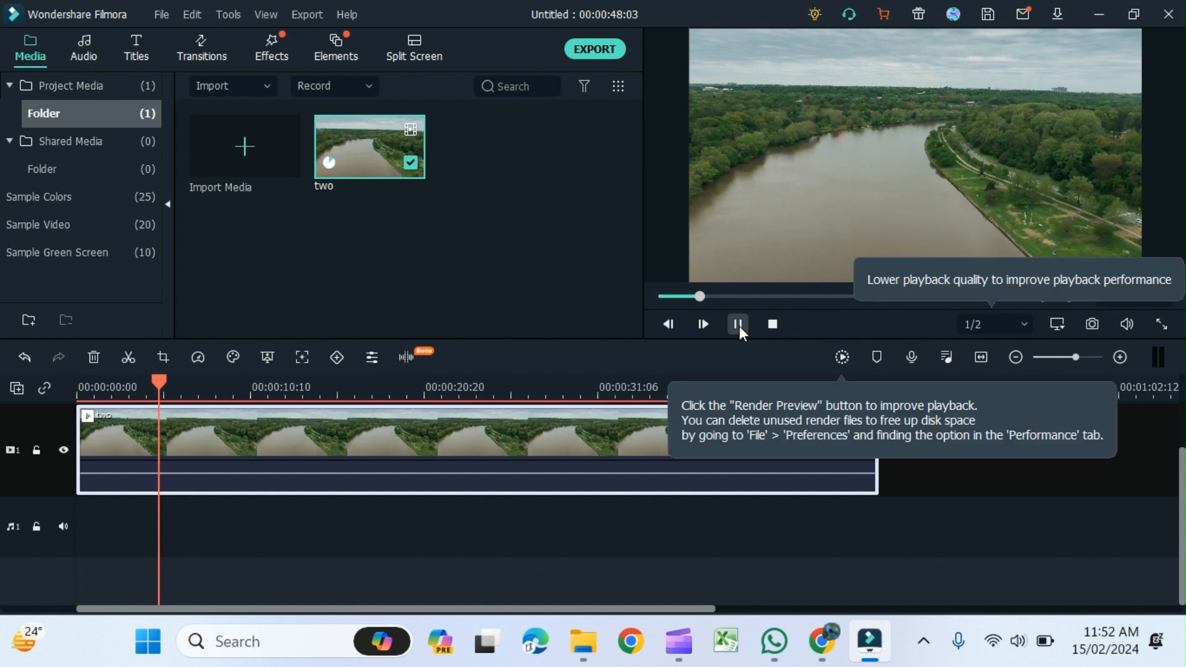
left_click(739, 325)
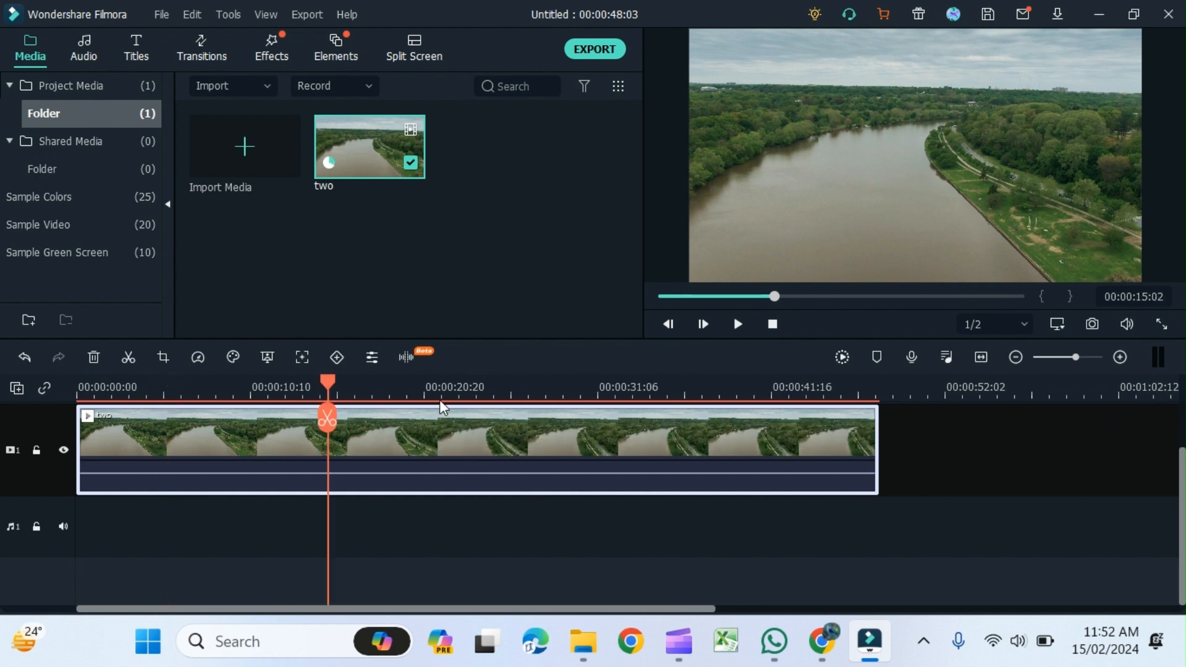
left_click_drag(441, 401, 443, 399)
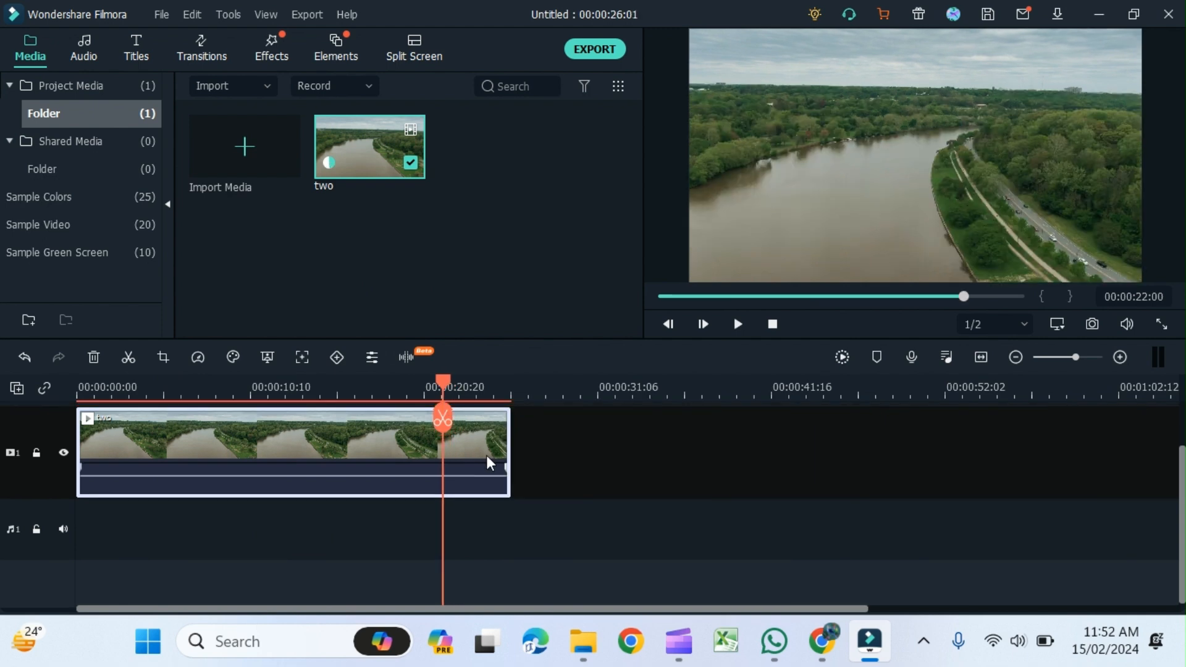
- Copy the clip and paste a copy after it on the timeline, leaving a small gap
right_click(487, 454)
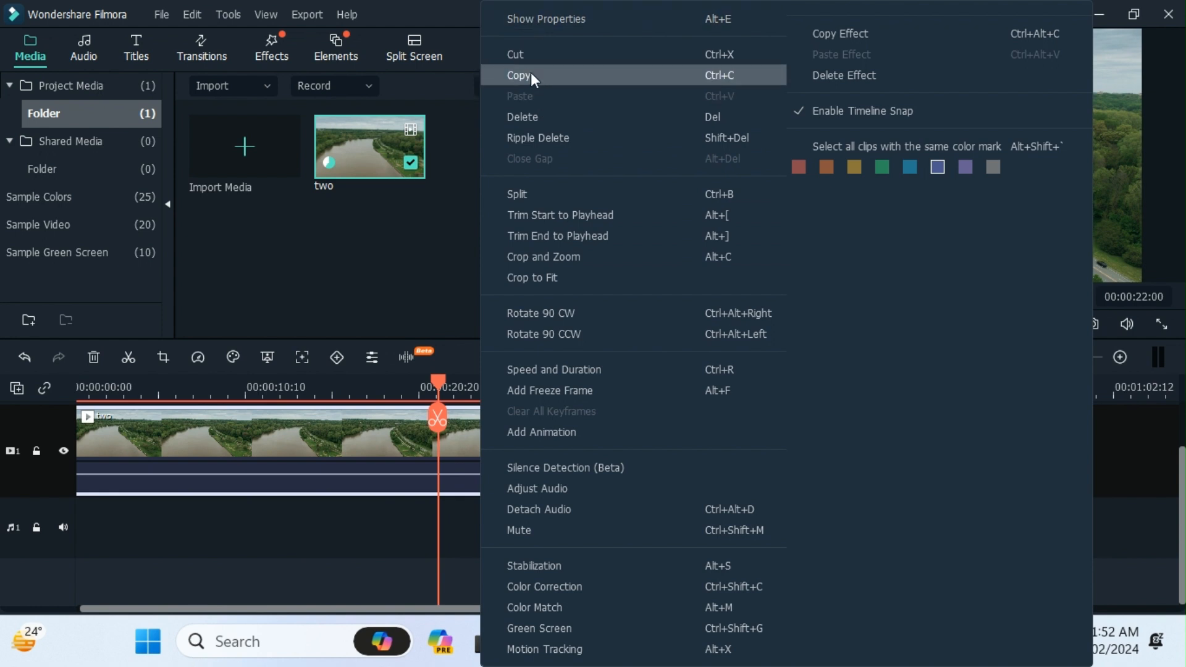
left_click(531, 72)
left_click(599, 436)
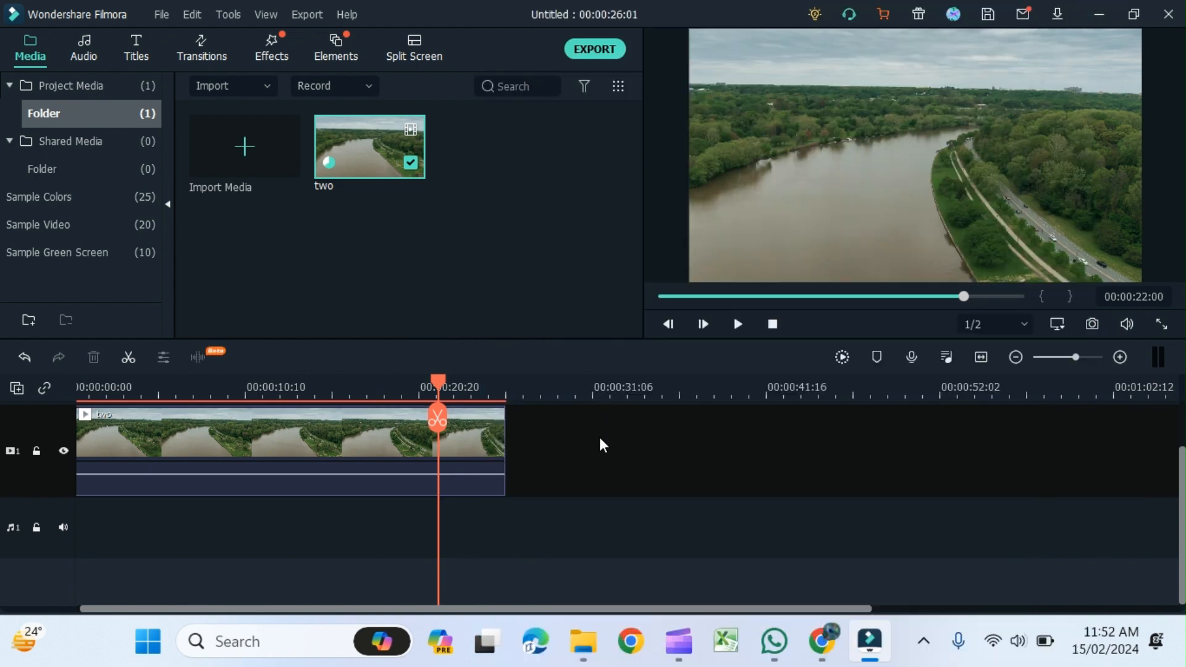
key("ctrl+v")
left_click_drag(560, 453, 588, 462)
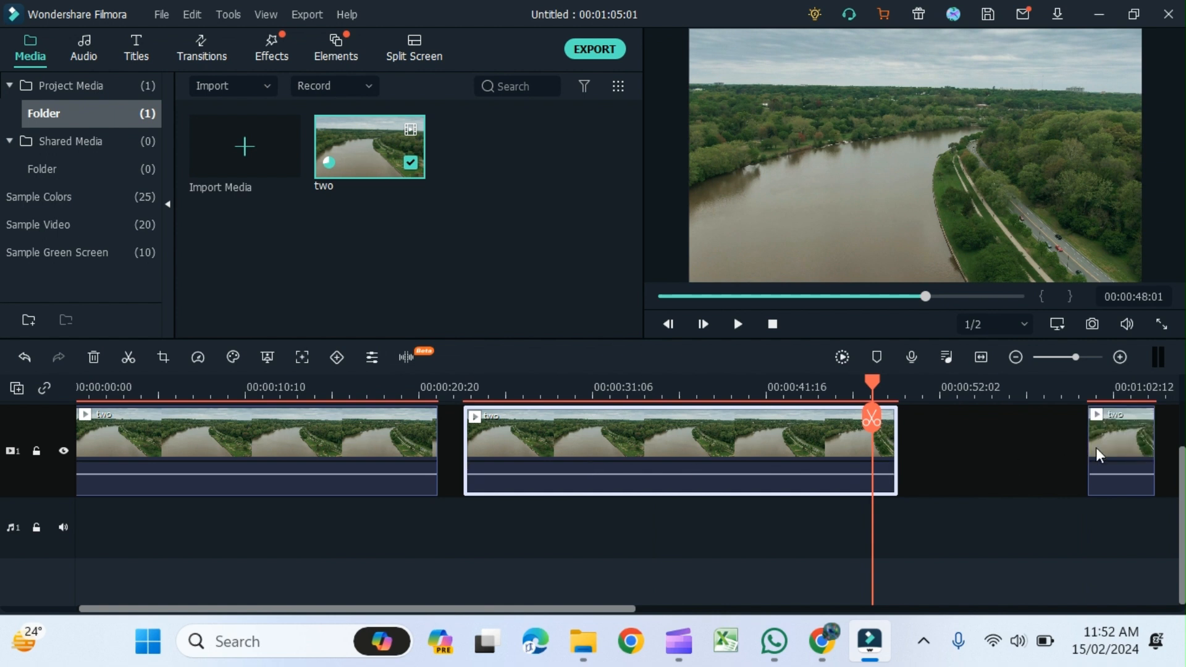
- Remove the surplus clips trailing the second clip at the end of the timeline
left_click(1110, 462)
key("Delete")
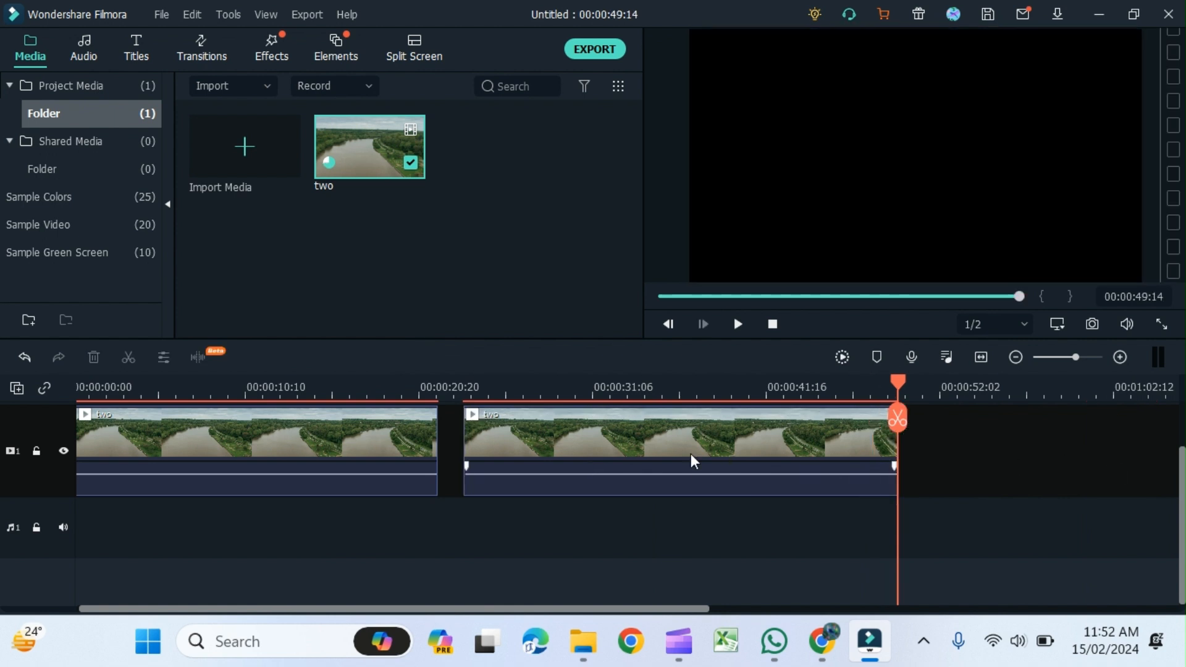
left_click_drag(371, 147, 943, 443)
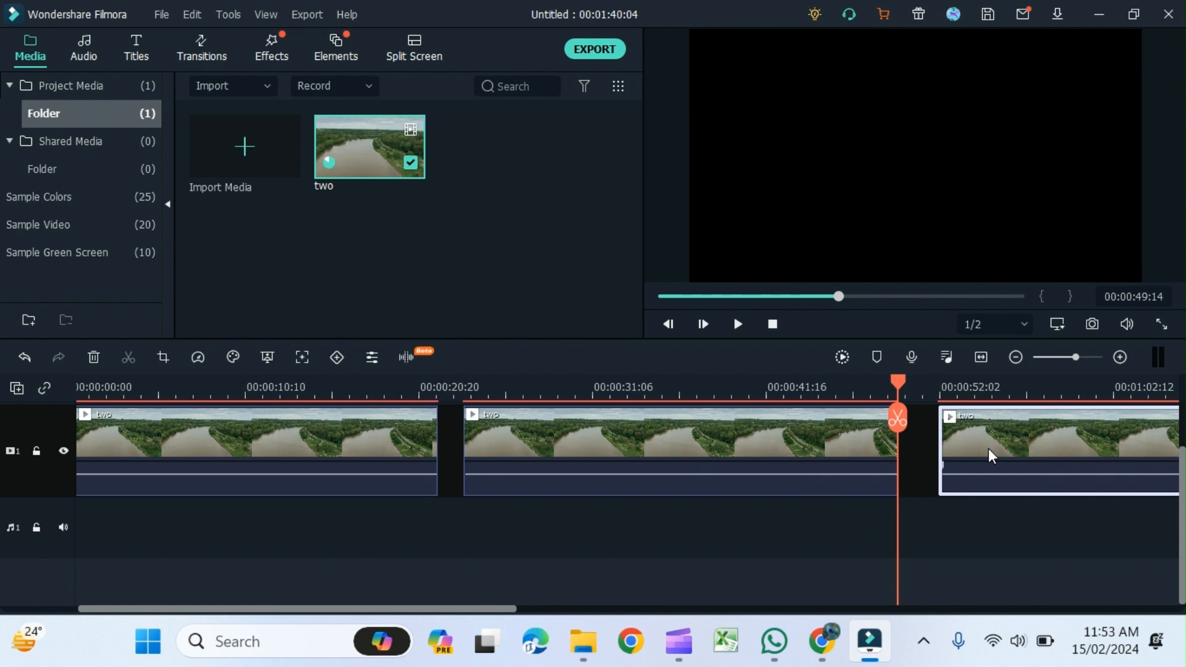
key("Delete")
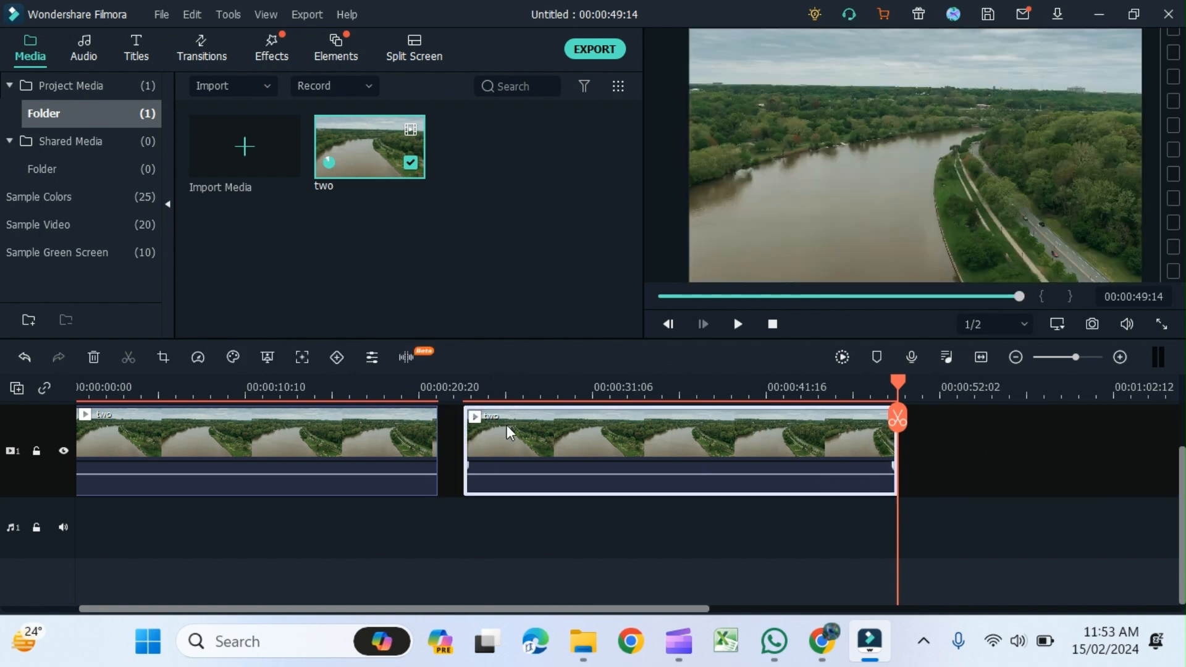
- Open the second clip's Color settings and expand Color Enhancement
left_click_drag(899, 383, 499, 431)
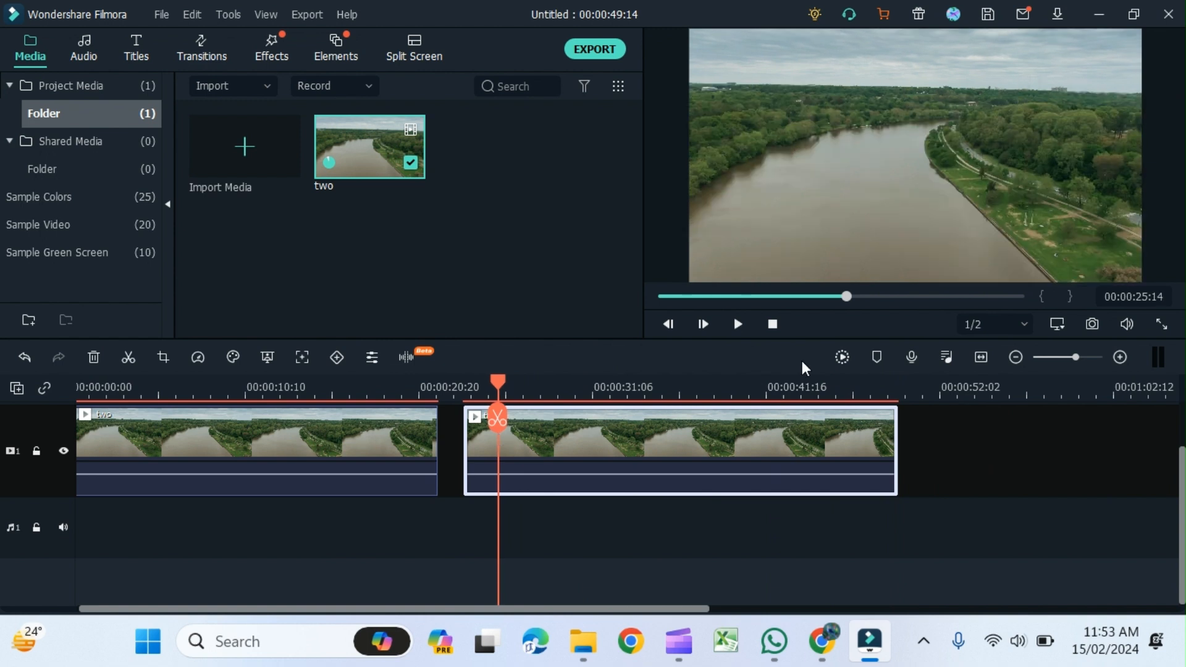
double_click(789, 459)
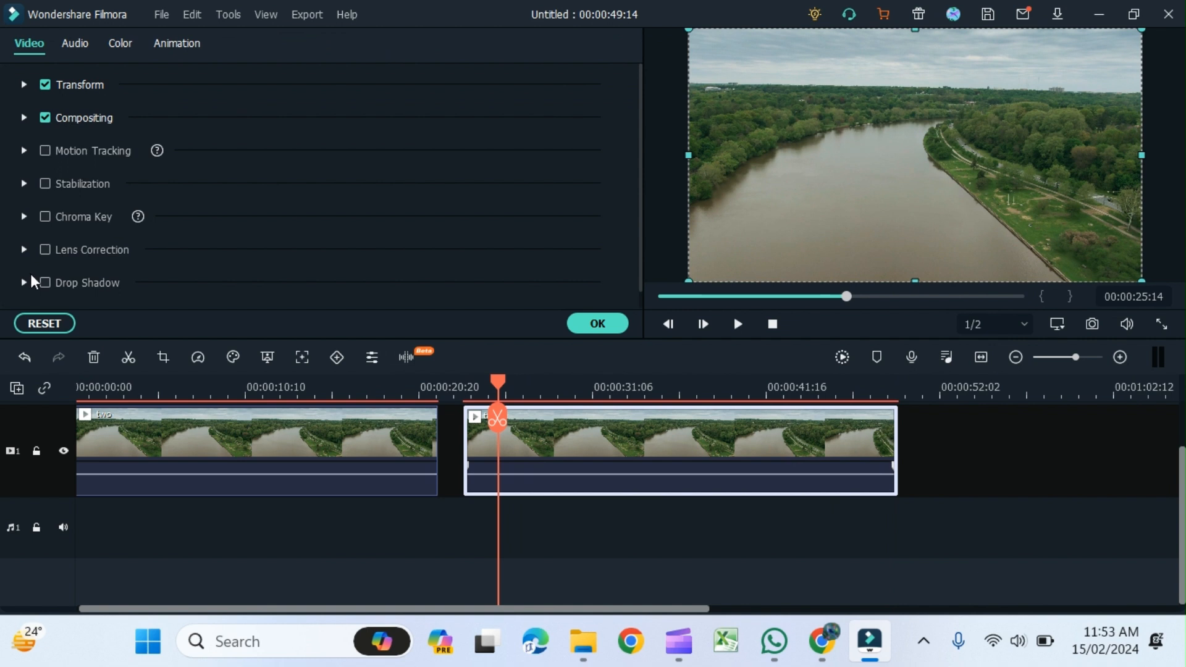
left_click(119, 48)
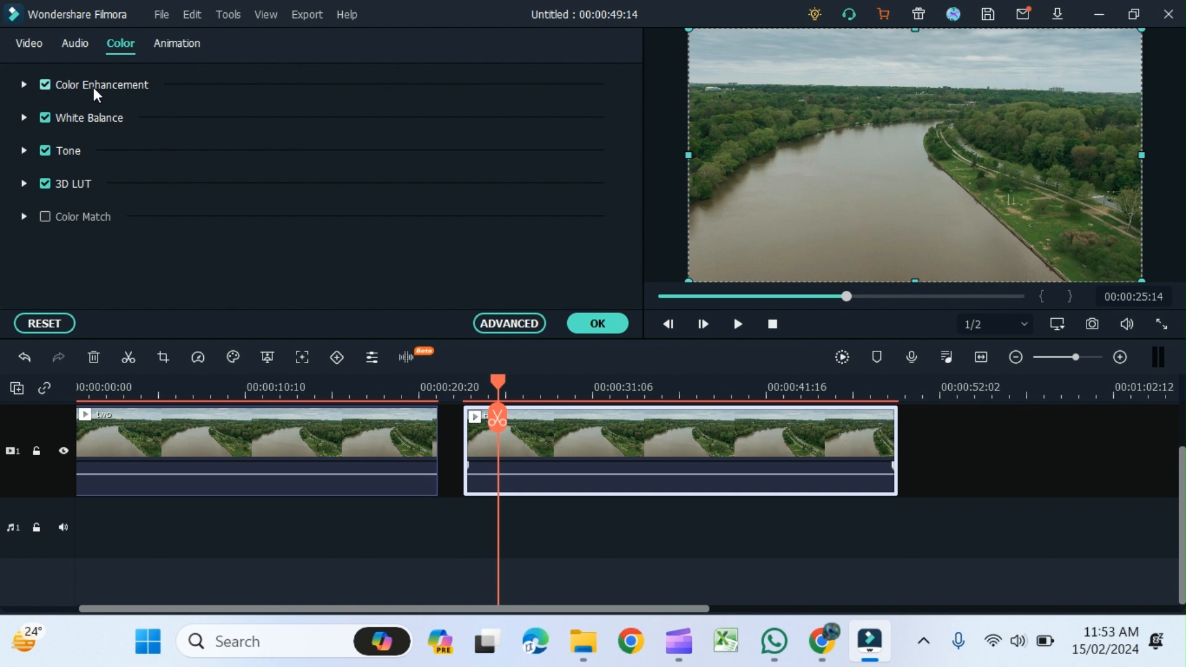
left_click(22, 83)
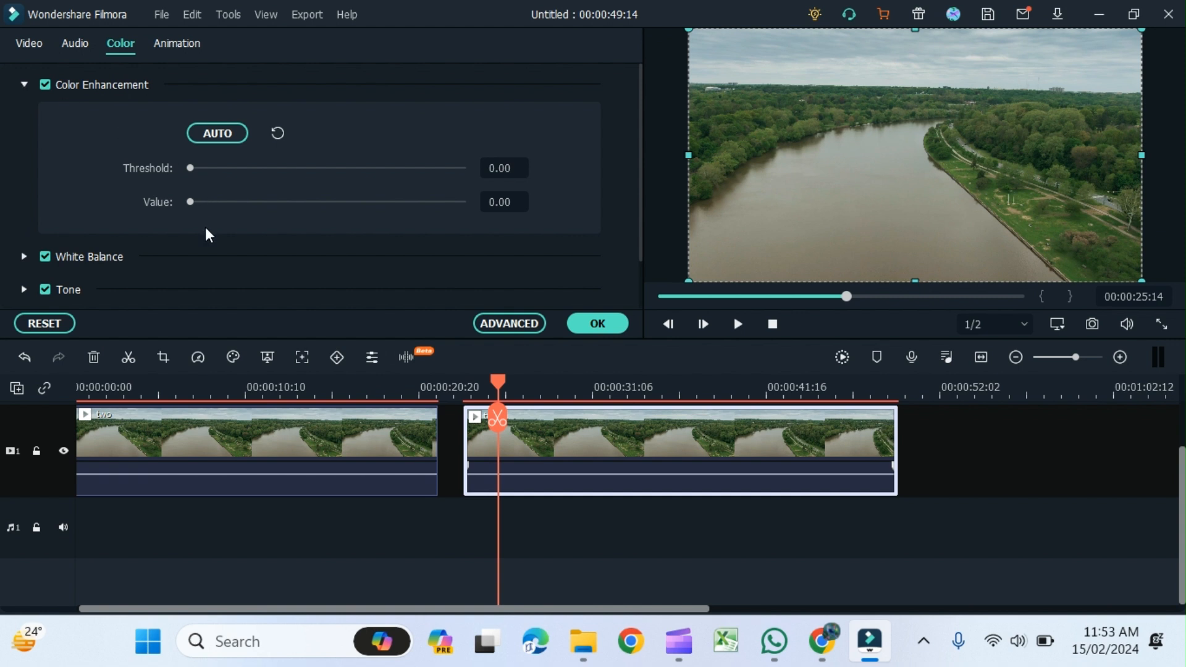
left_click_drag(190, 201, 289, 212)
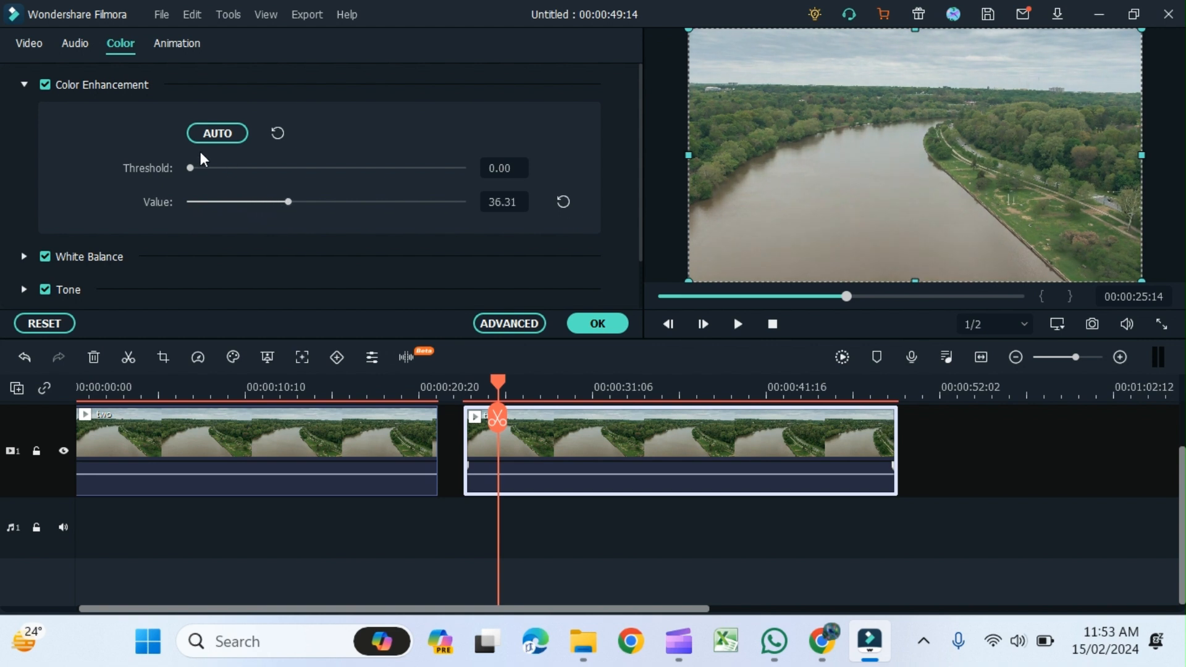
left_click_drag(191, 166, 420, 175)
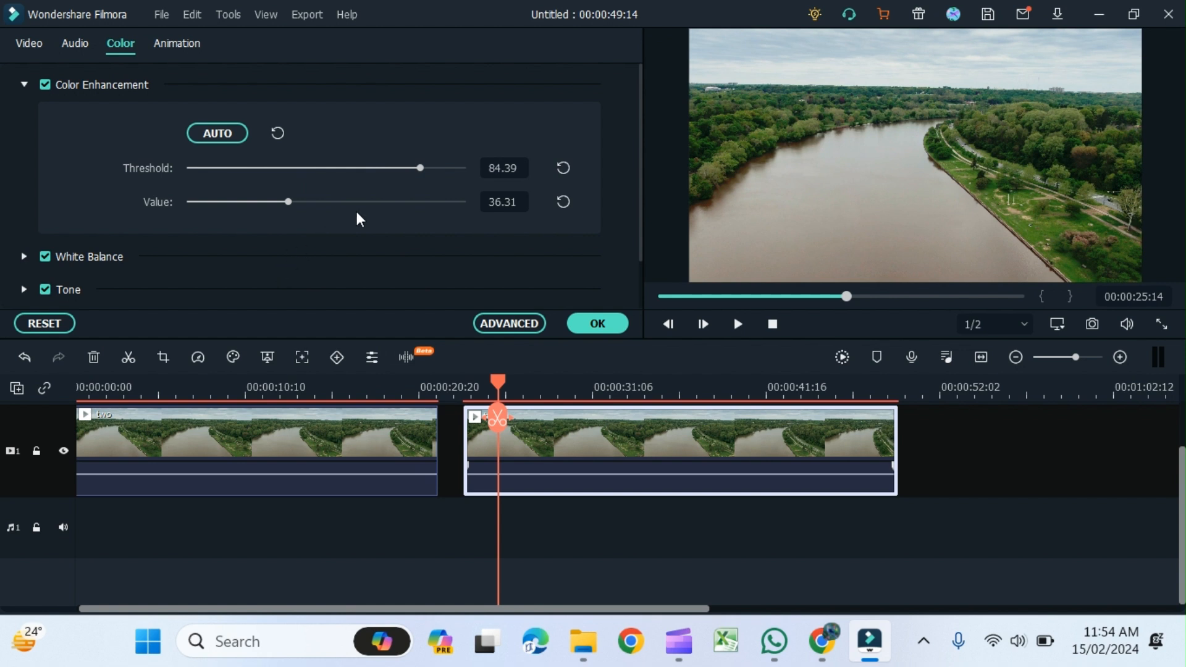
left_click(190, 167)
left_click_drag(287, 201, 177, 206)
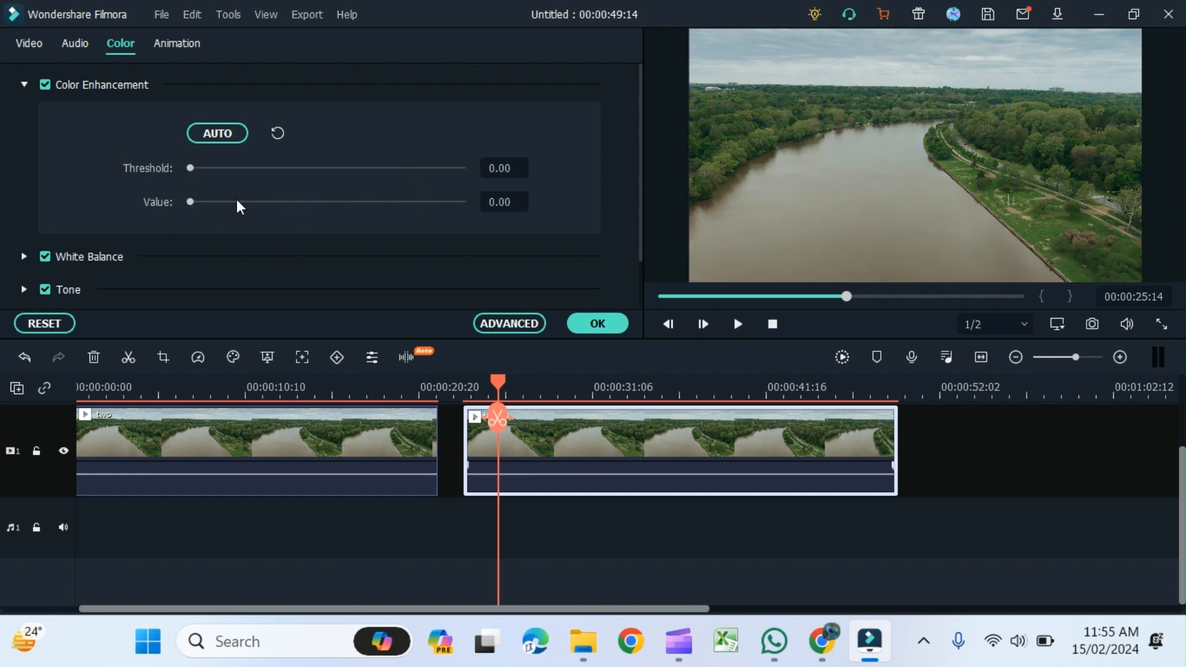
- Apply the Film Stock preset to the second clip in Advanced Color Correction and save it as a custom preset
left_click(524, 322)
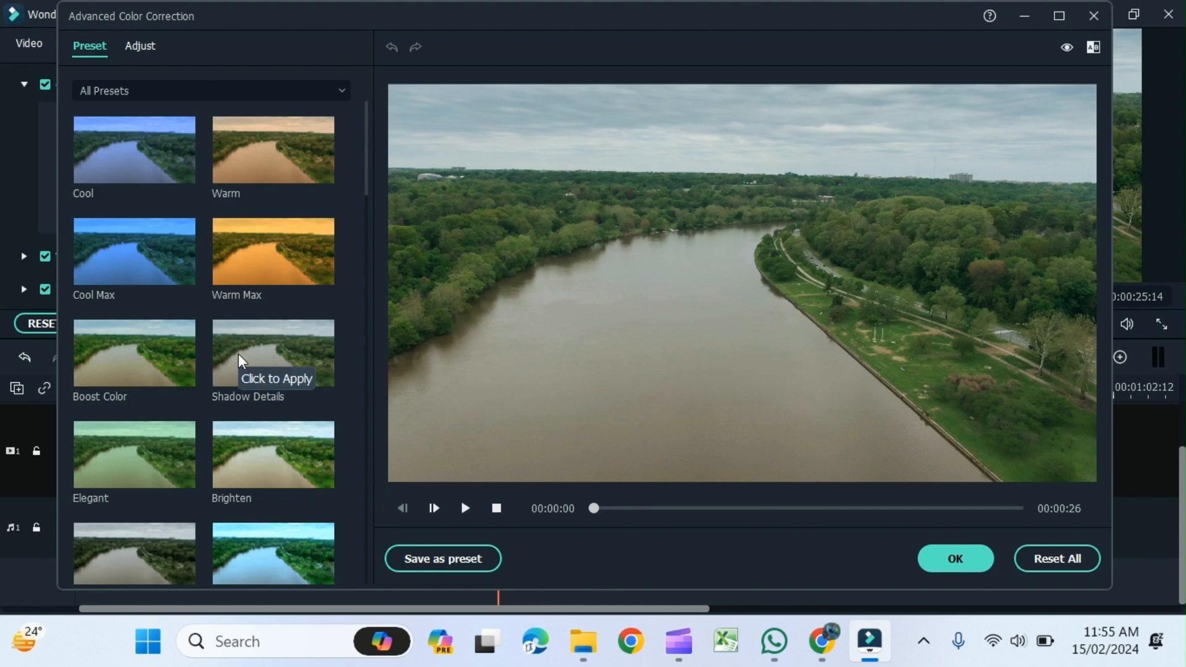
scroll(241, 358, "down", 5)
left_click(151, 278)
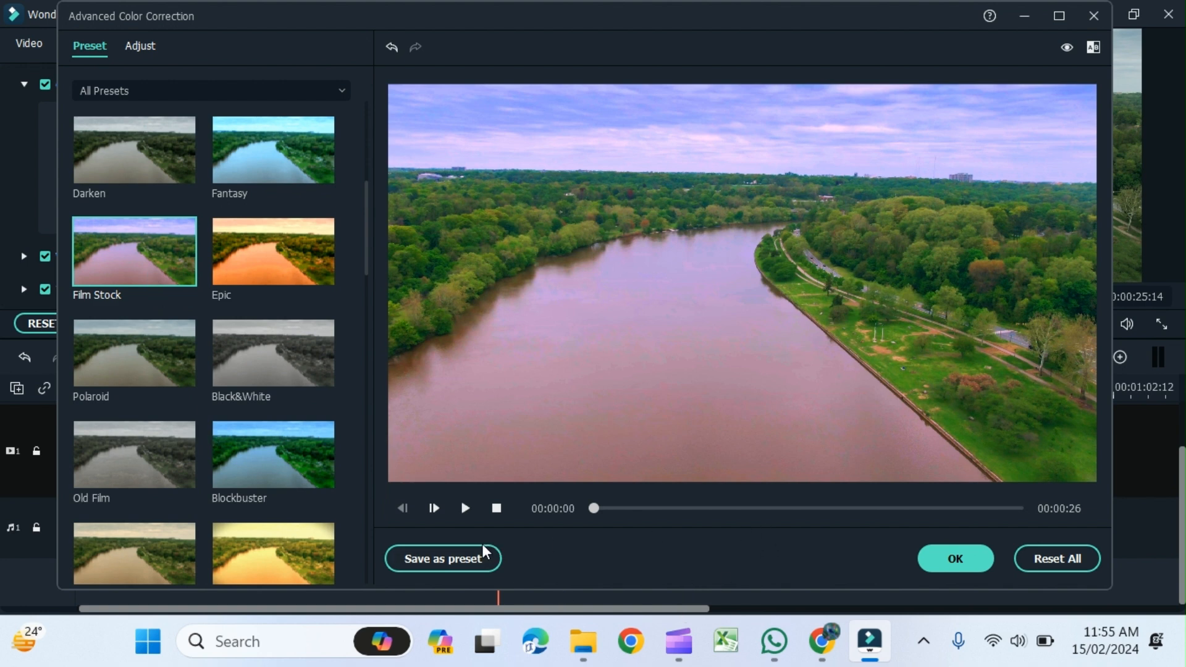
left_click(451, 559)
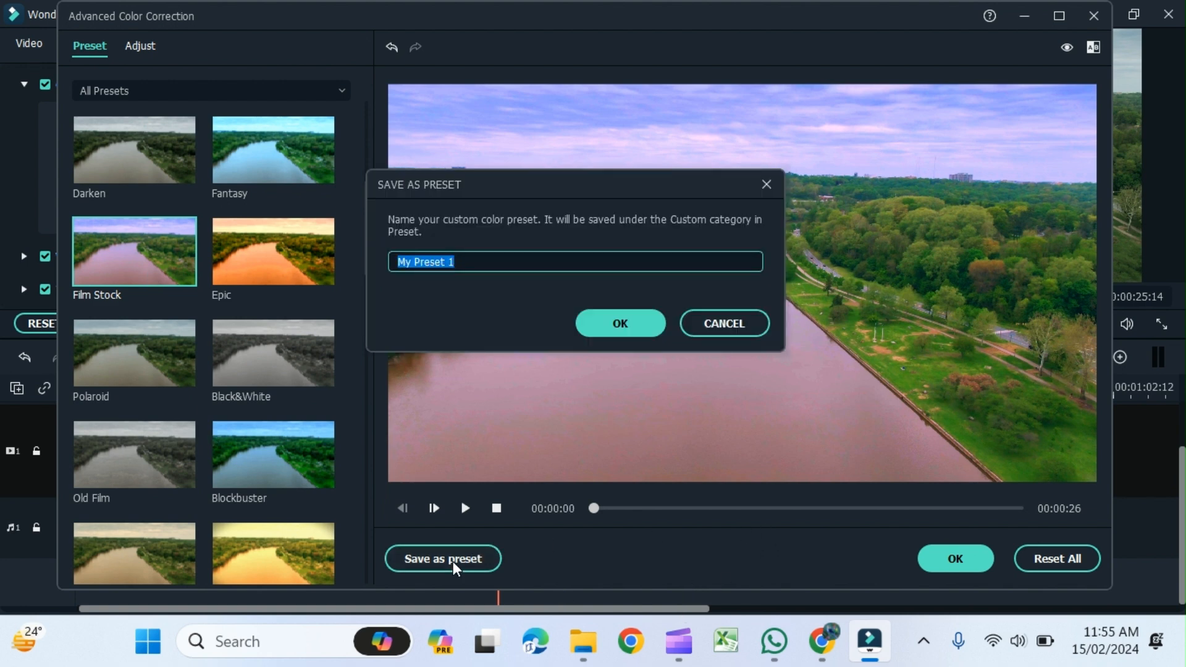
left_click(620, 323)
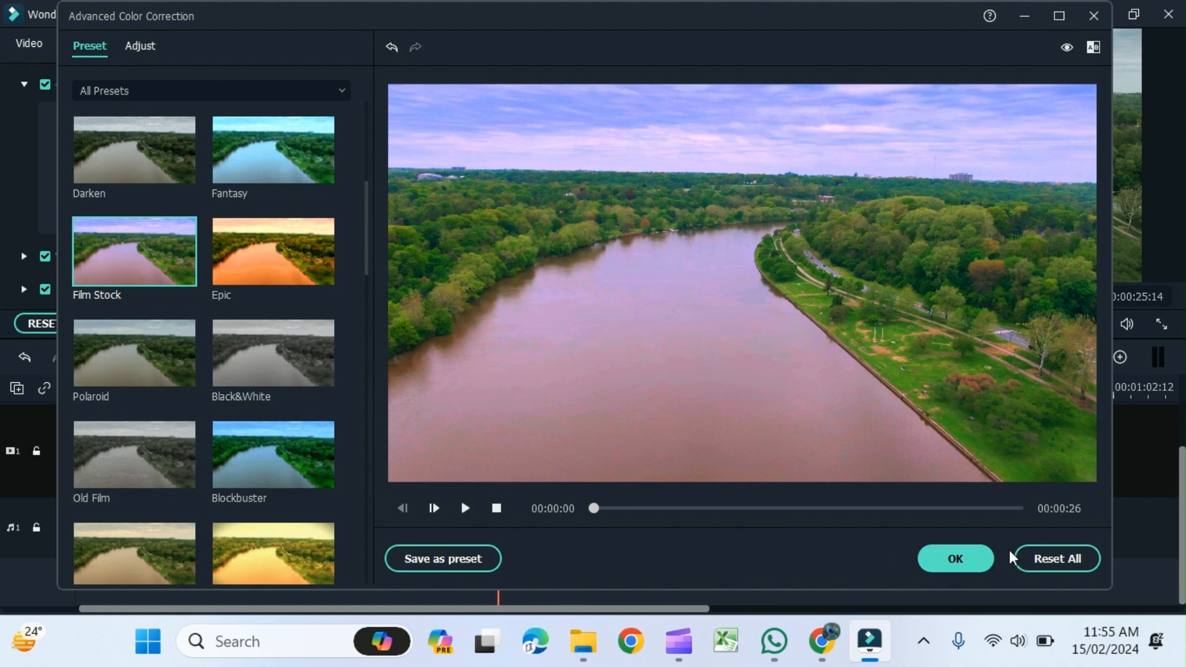
left_click(979, 558)
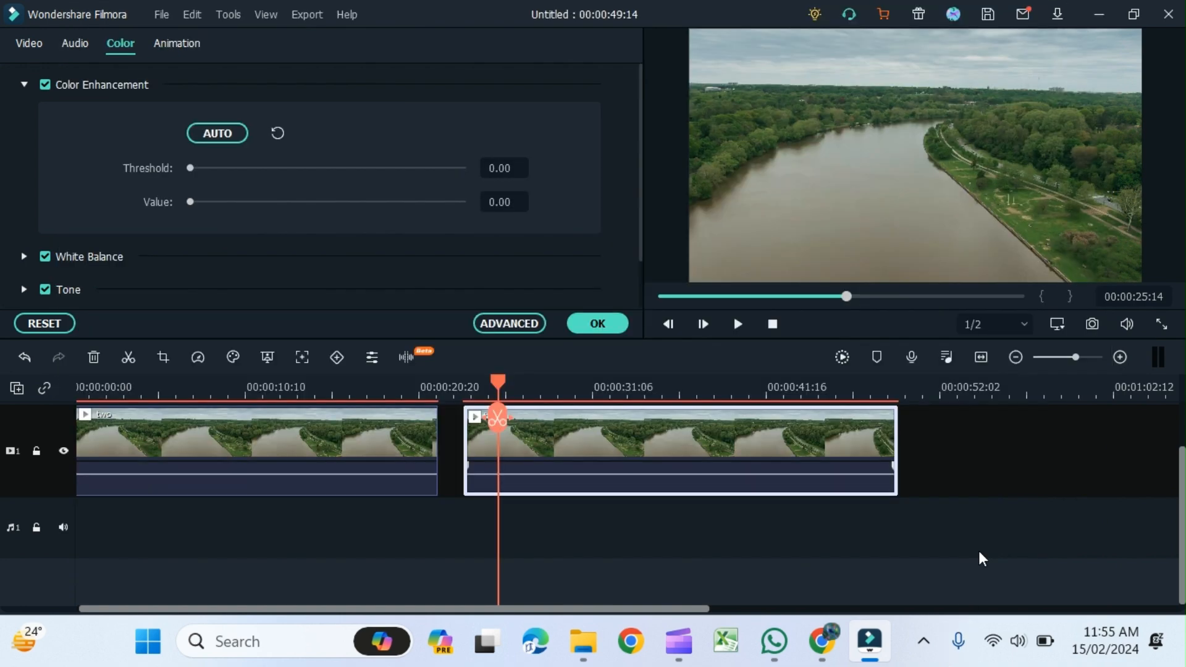
- Shorten the second clip by trimming its end and play back the timeline
left_click_drag(498, 381, 266, 380)
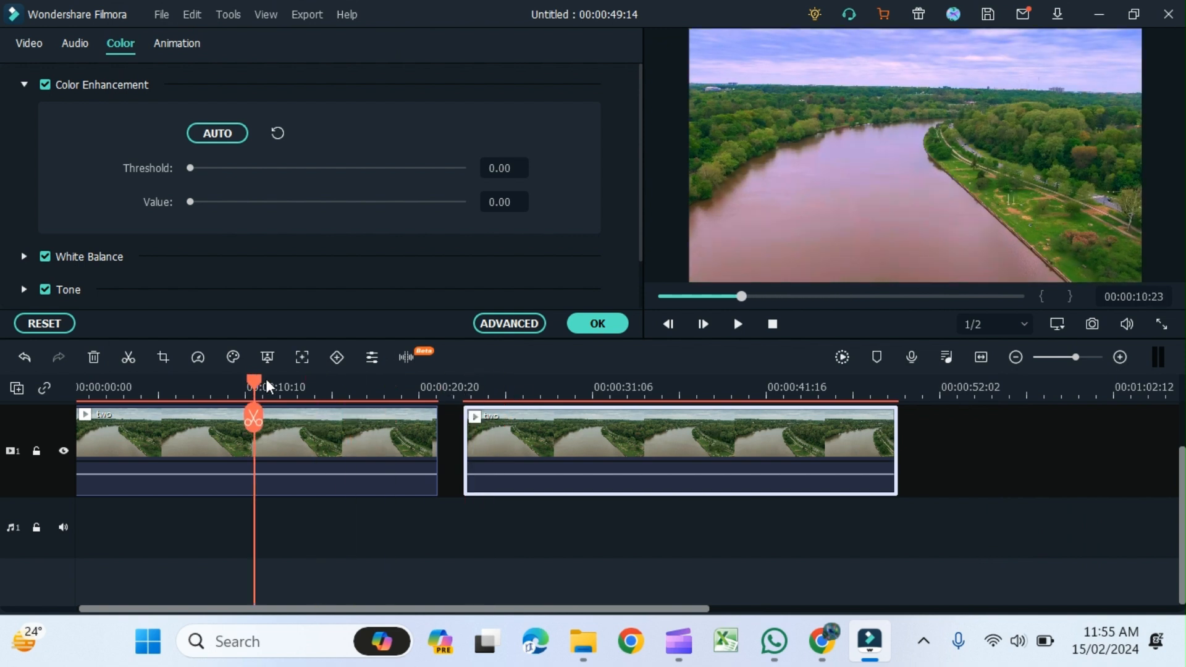
left_click(739, 323)
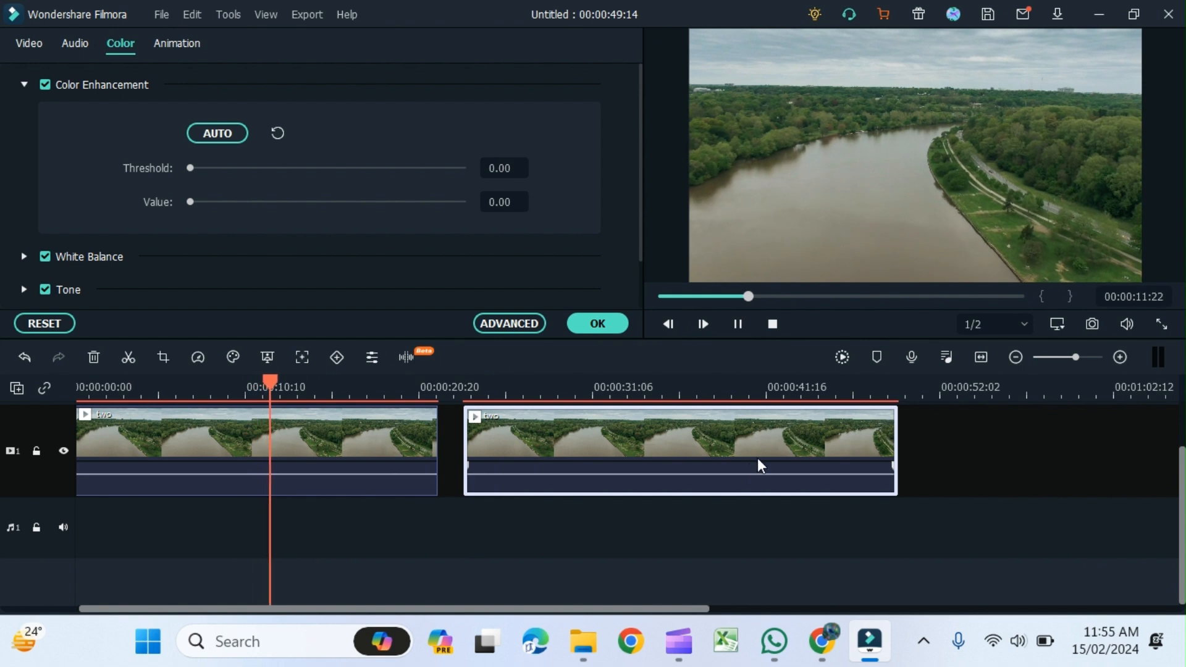
left_click_drag(895, 450, 722, 450)
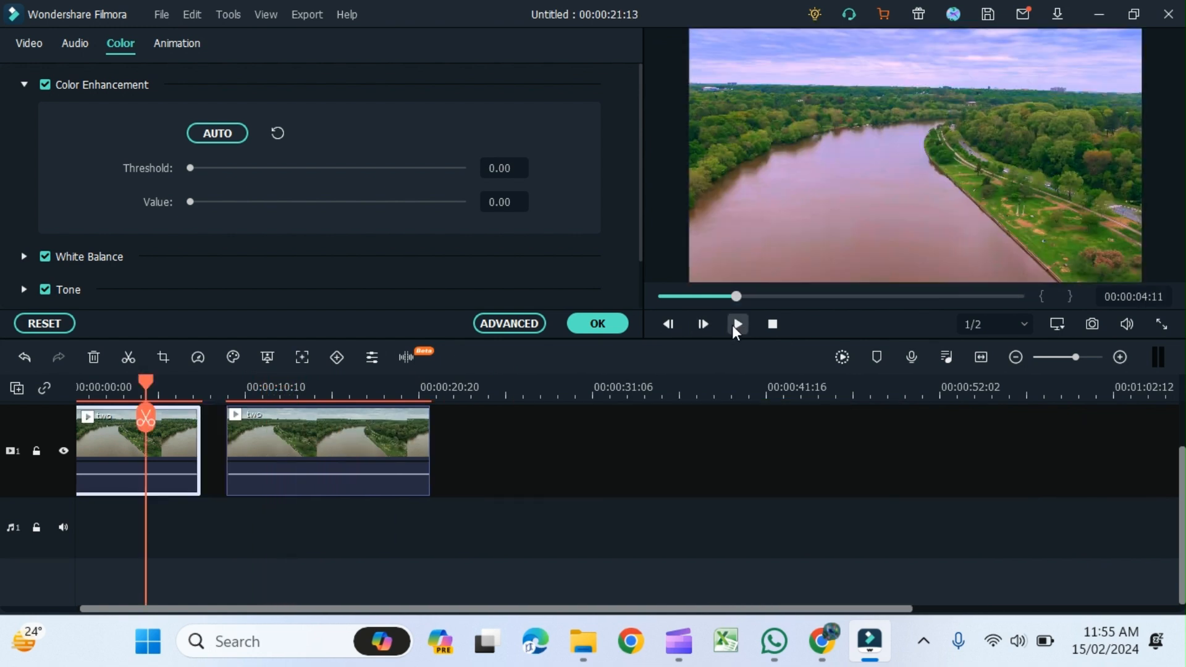
left_click(737, 323)
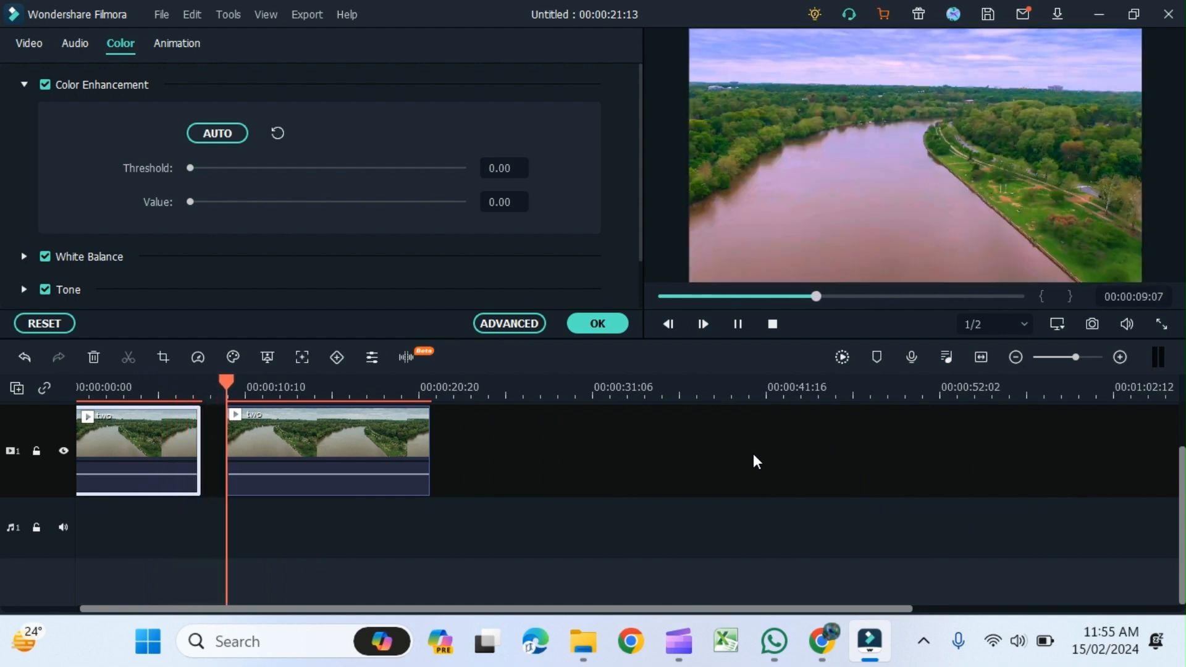
left_click(772, 324)
- Add another copy of 'two' to the timeline and shorten it by trimming its end
left_click_drag(369, 146, 543, 439)
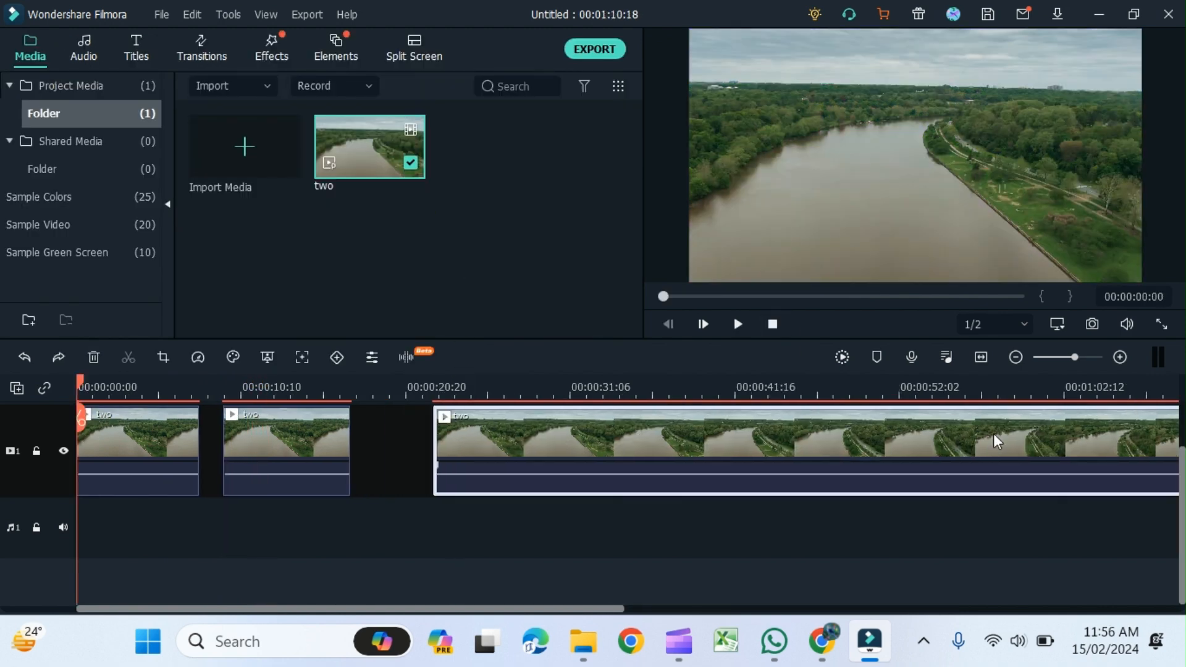
left_click(982, 357)
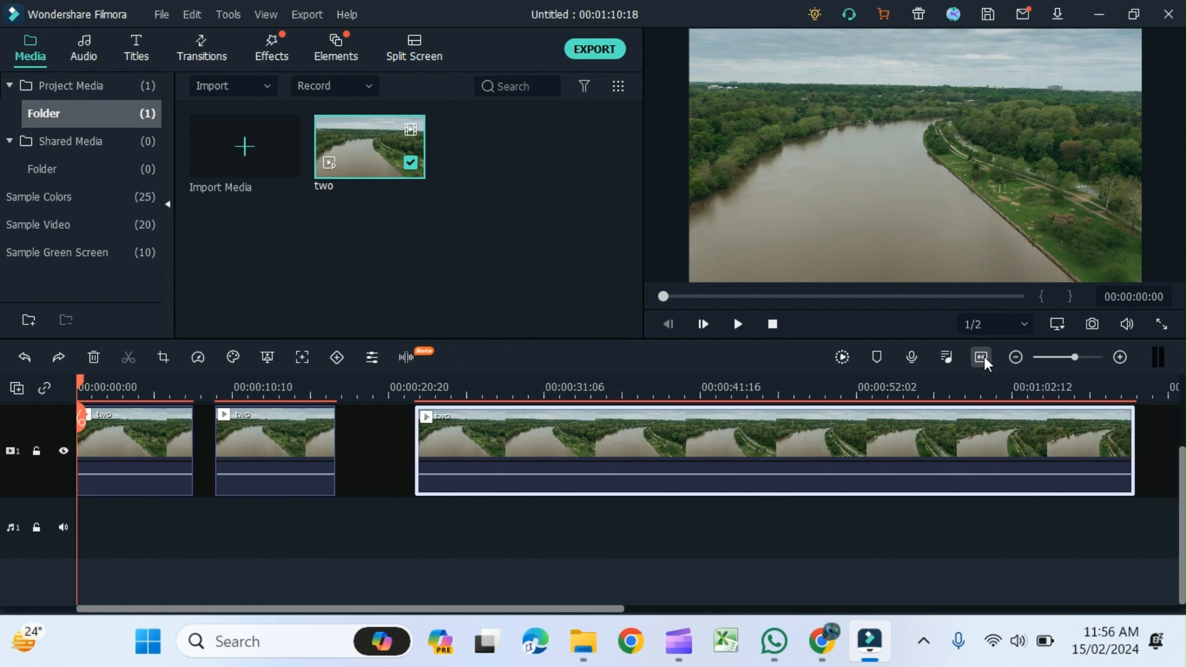
left_click_drag(1133, 448, 558, 447)
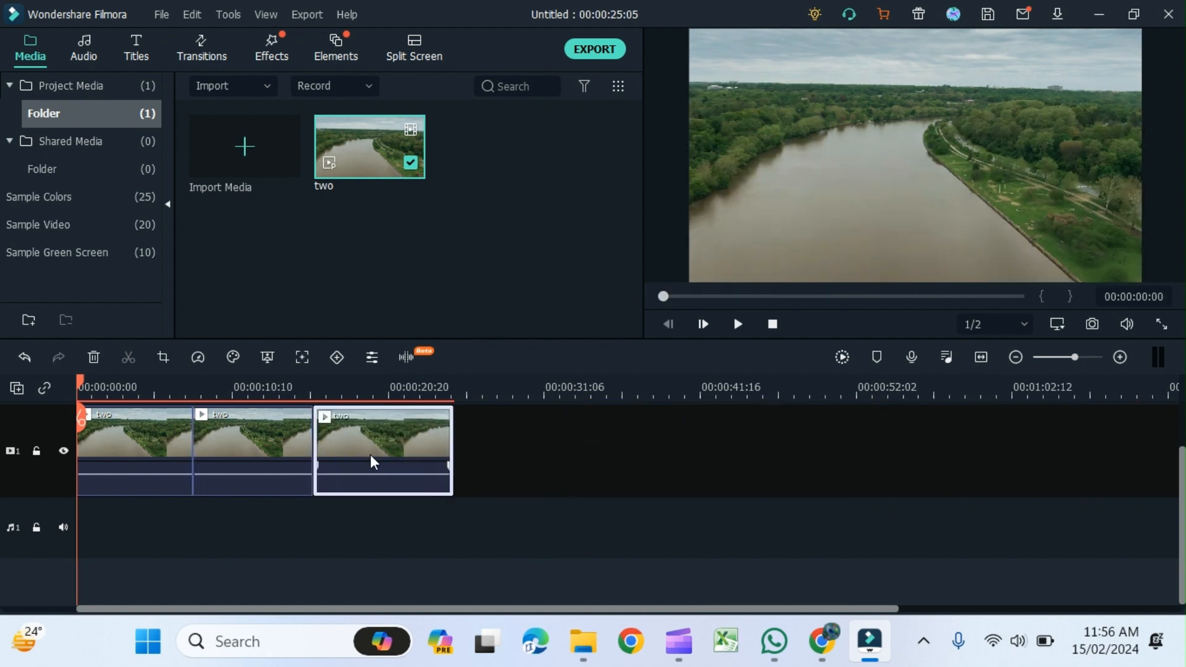
- Set the third clip's Color Enhancement Threshold to 80.25 and Value to 20.70
double_click(371, 456)
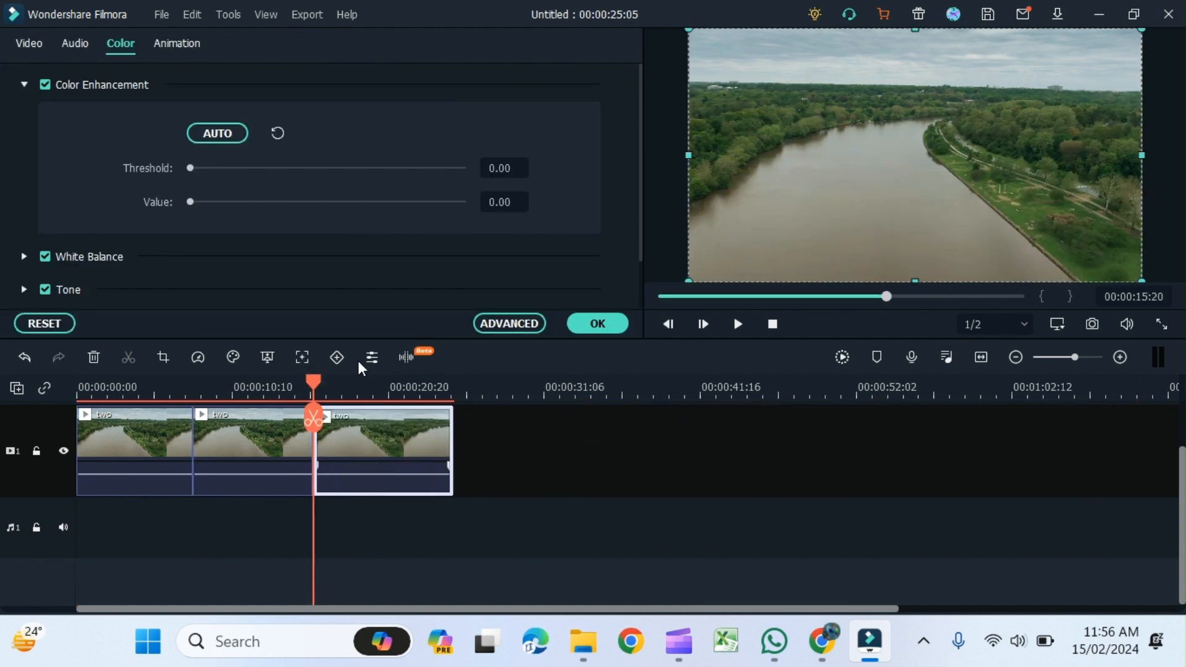
left_click_drag(191, 168, 411, 186)
left_click_drag(190, 202, 246, 202)
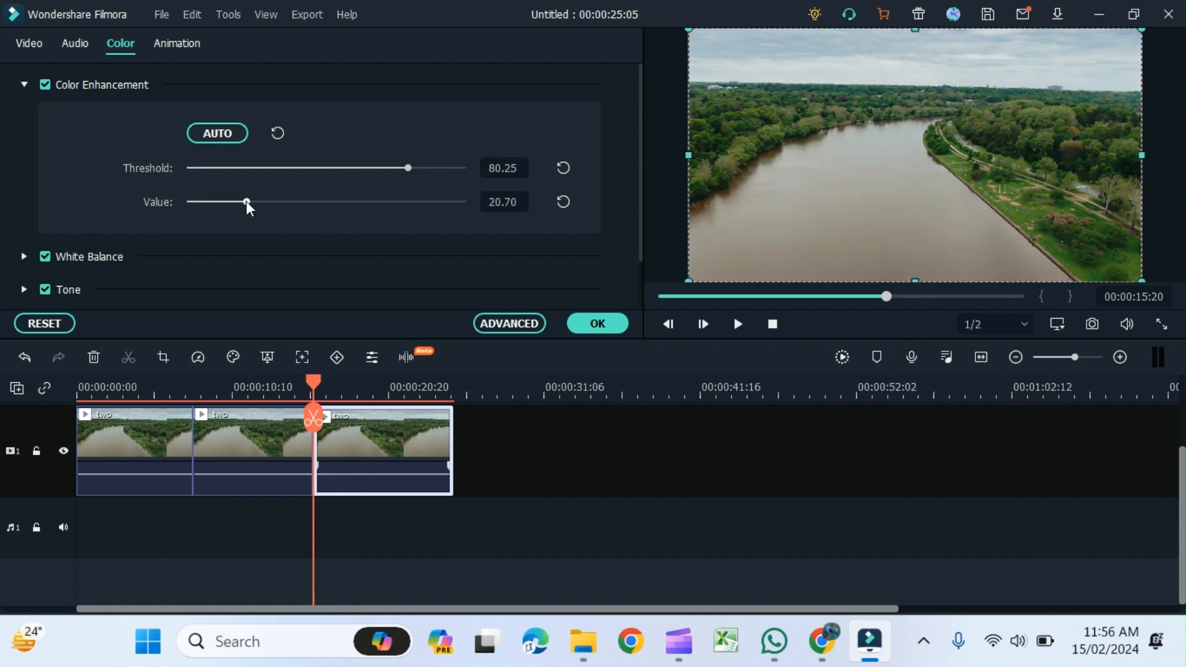
left_click(598, 323)
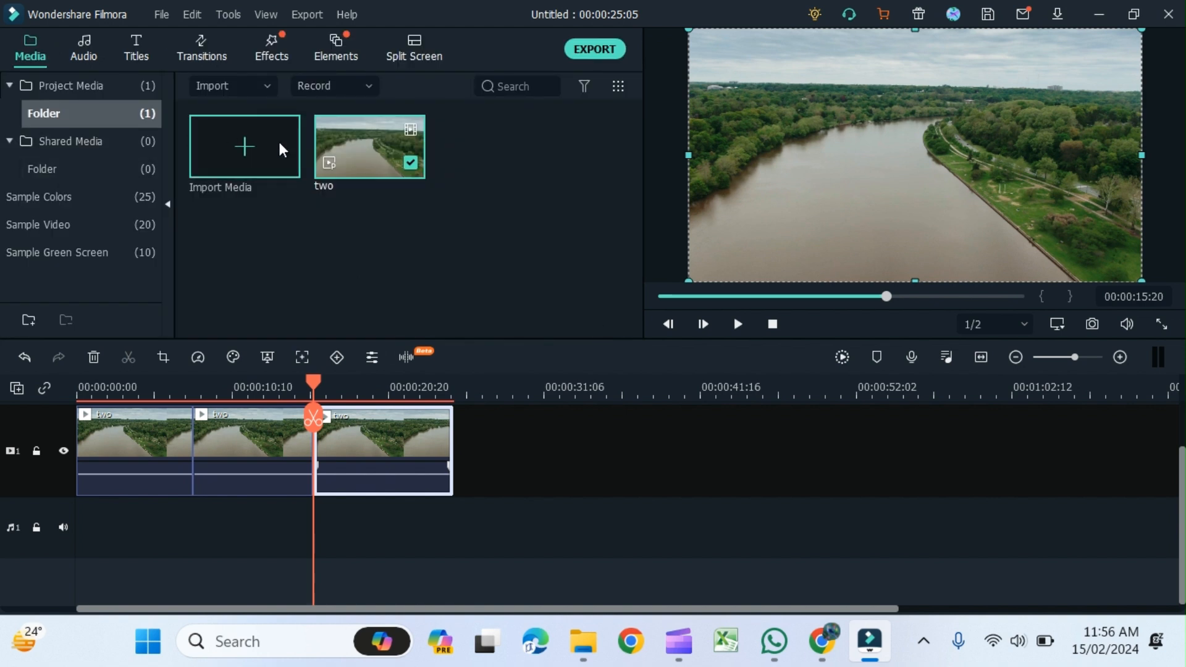
double_click(365, 440)
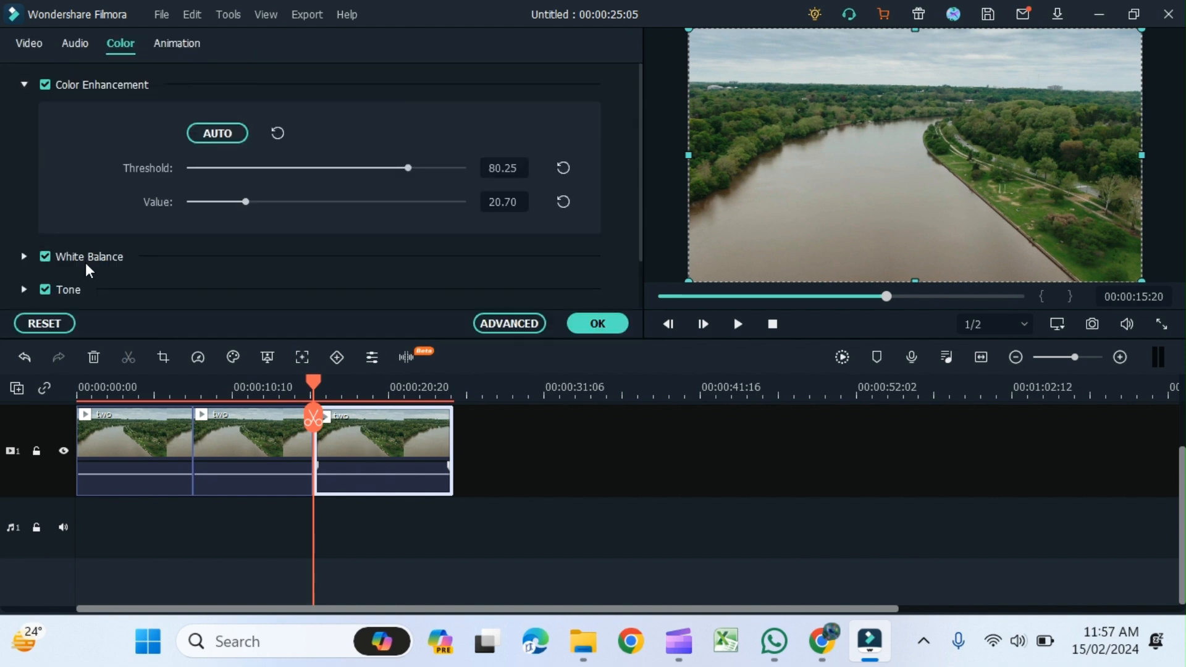
- Set the third clip's White Balance Temperature to 15.32 and Tint to -17.61, and apply the change
left_click(23, 256)
scroll(368, 233, "down", 3)
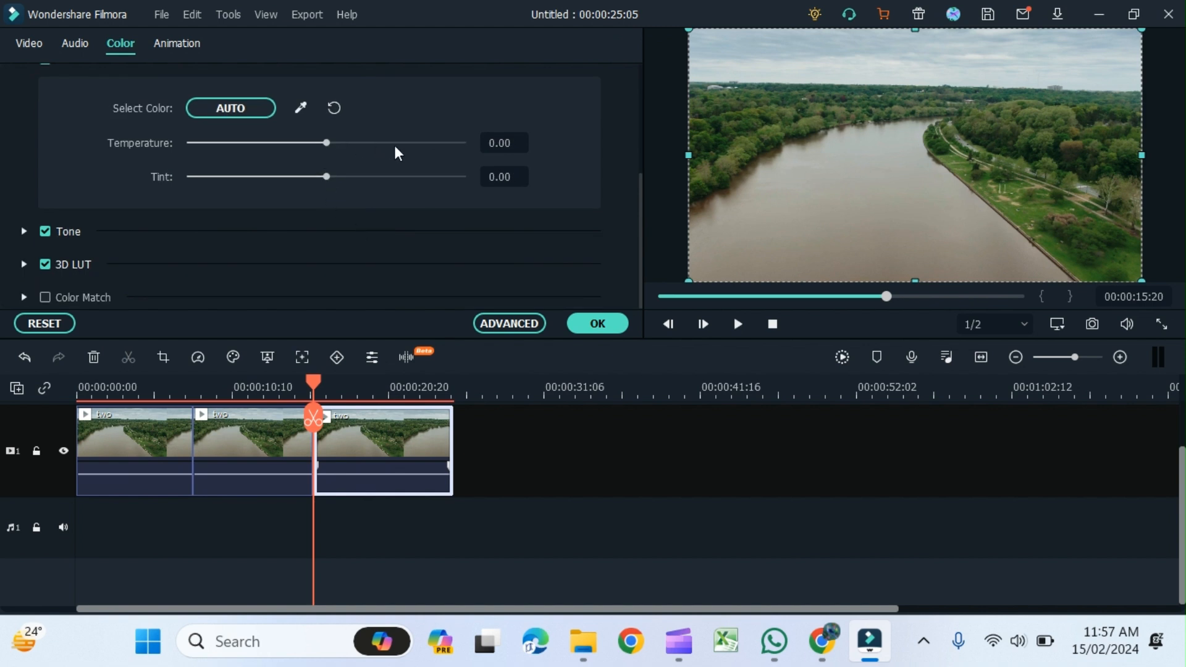
scroll(401, 152, "up", 1)
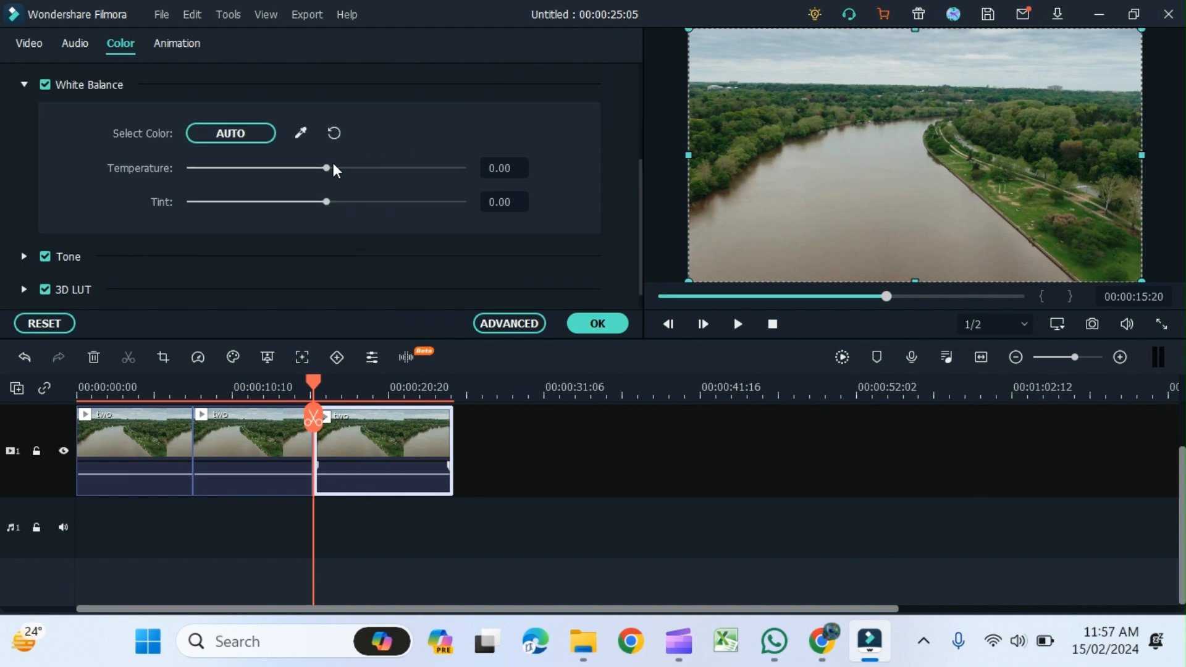
left_click_drag(330, 168, 399, 171)
left_click_drag(325, 198, 250, 201)
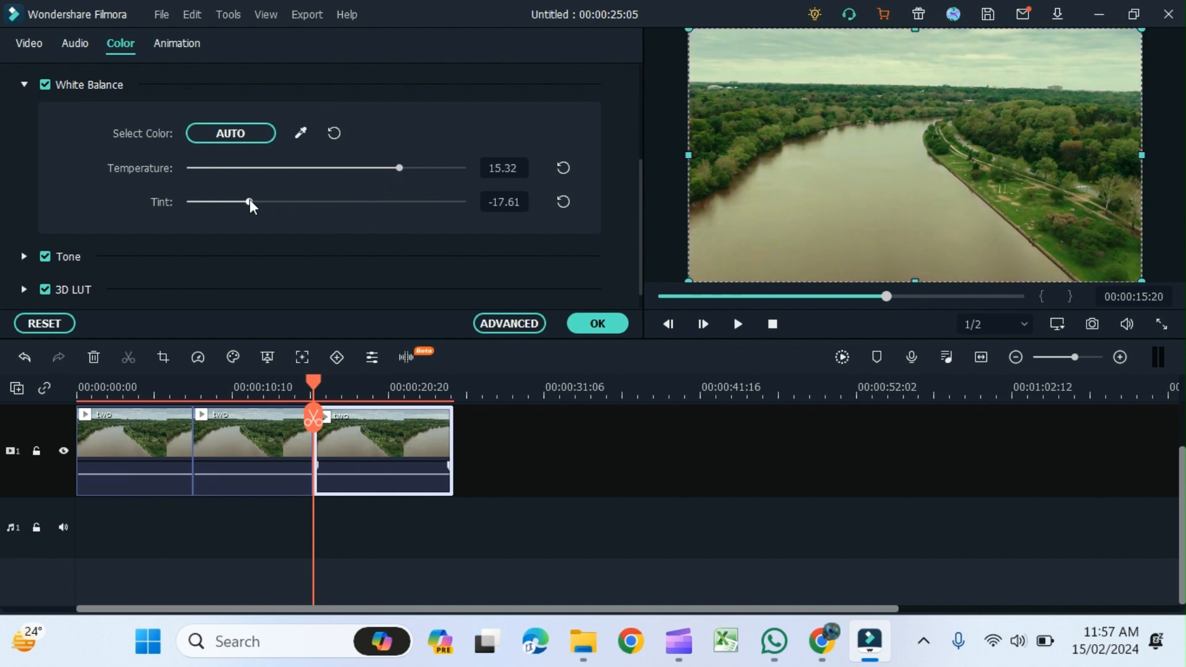
left_click(596, 323)
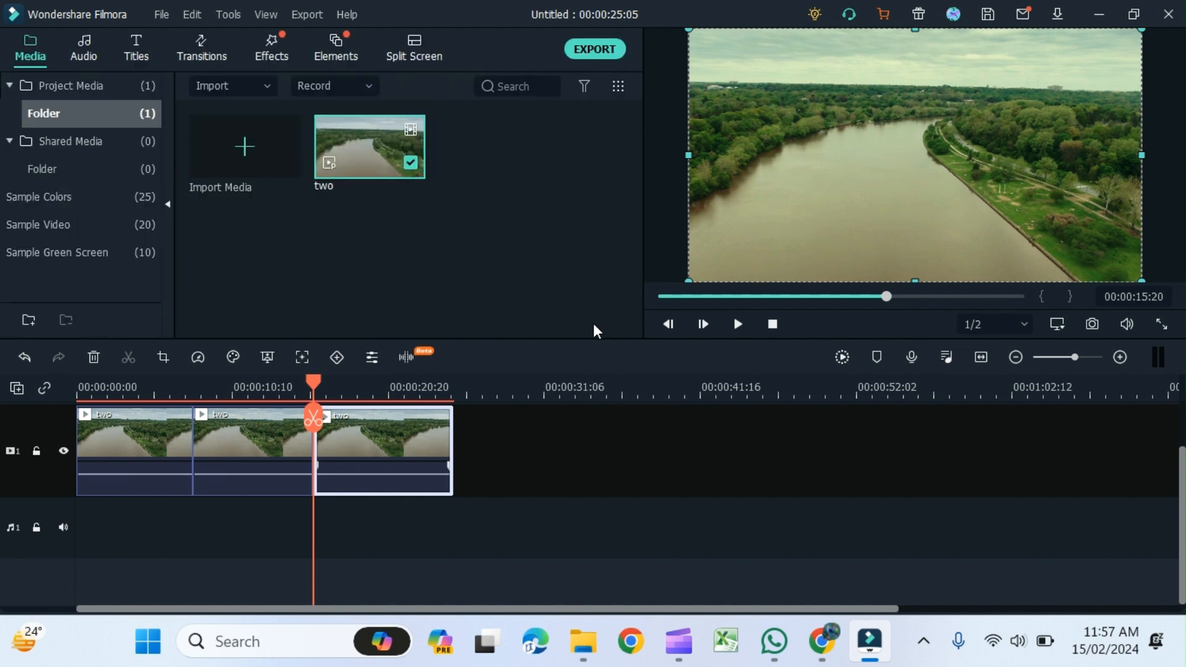
- Reopen the third clip's color settings and set Tone Contrast to 69, Saturation to 70 and Brightness to 70, then apply
double_click(407, 428)
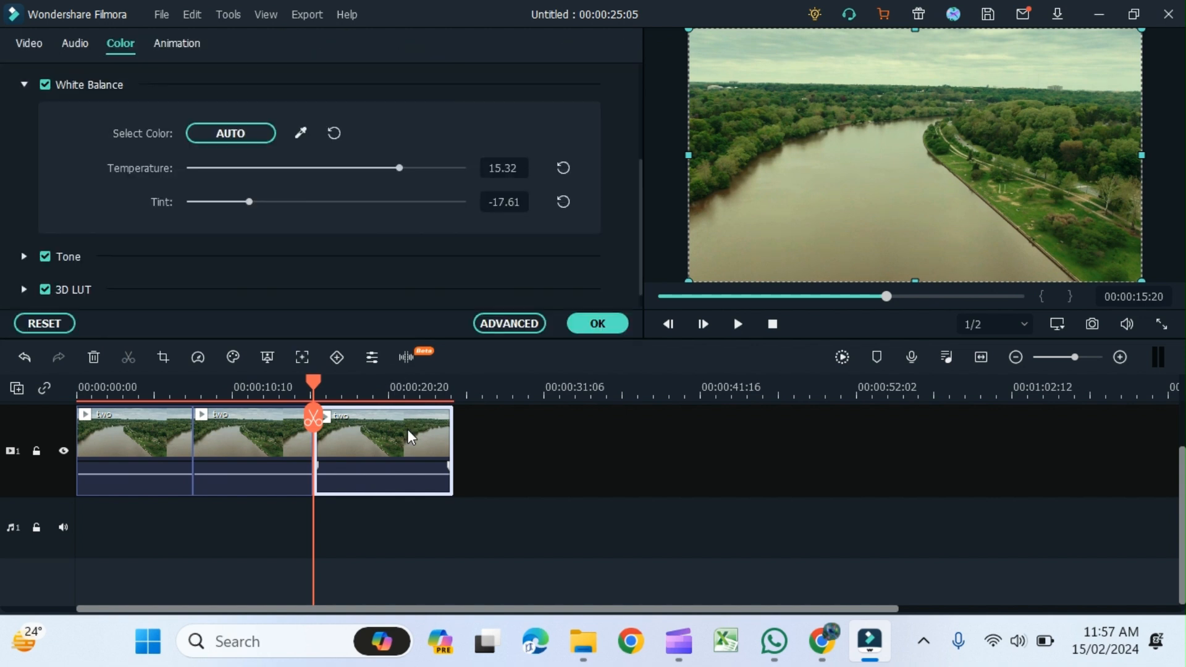
left_click(23, 256)
scroll(395, 242, "down", 3)
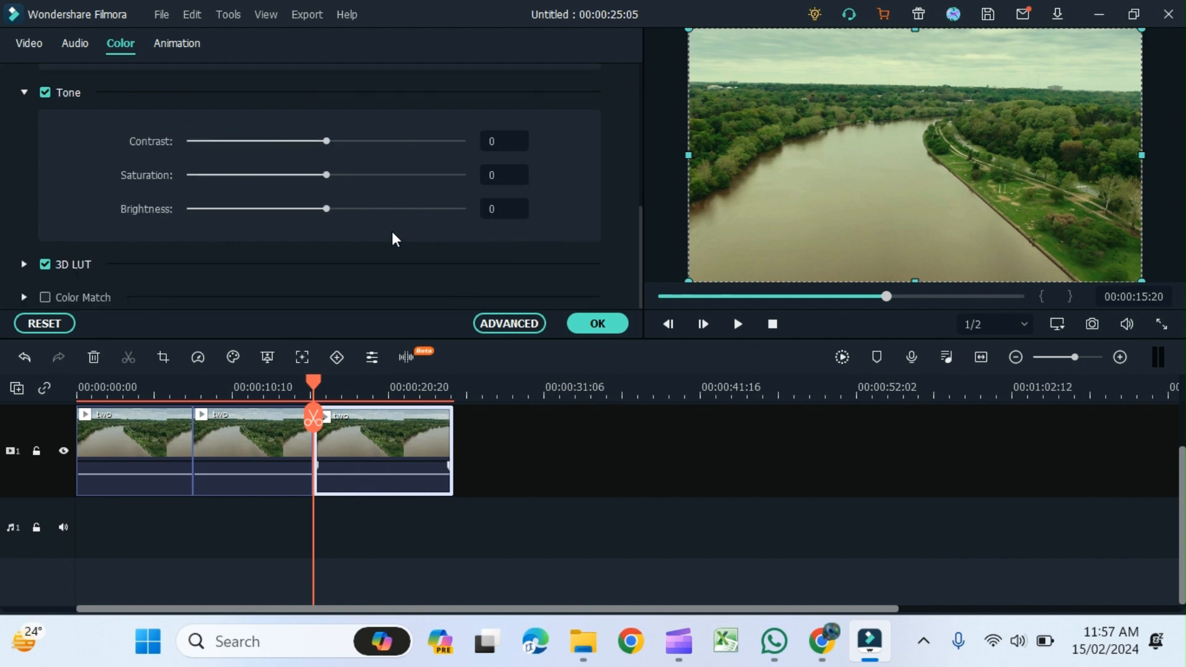
left_click_drag(325, 139, 422, 143)
left_click_drag(328, 175, 422, 176)
left_click_drag(326, 209, 420, 209)
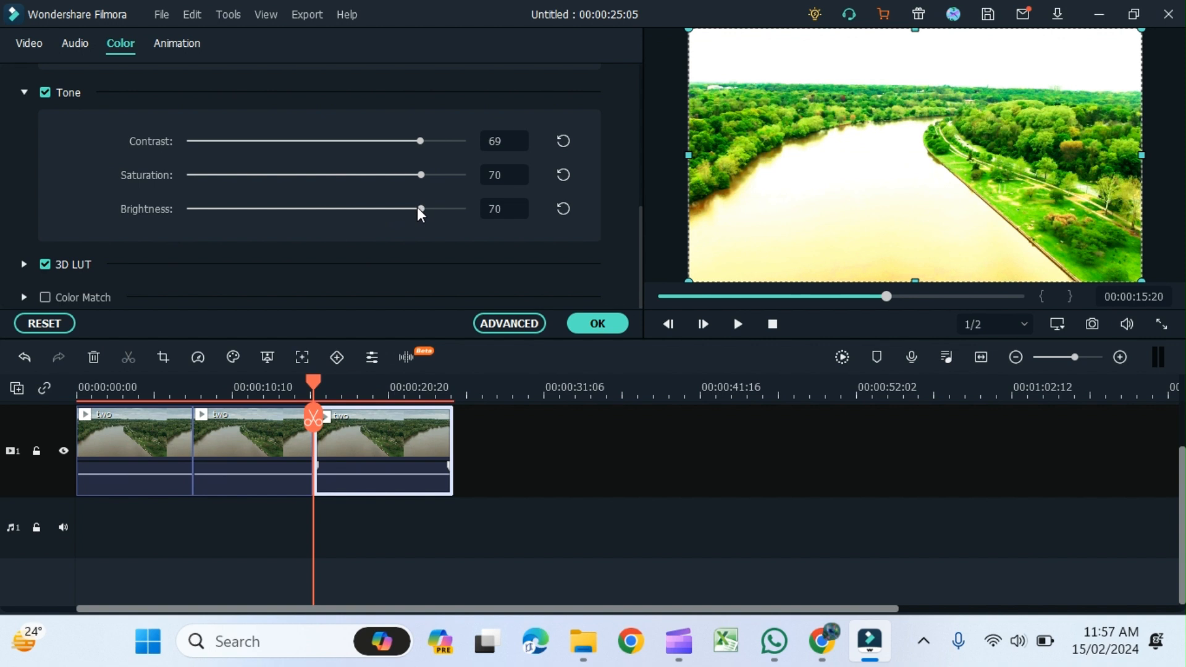
left_click(604, 324)
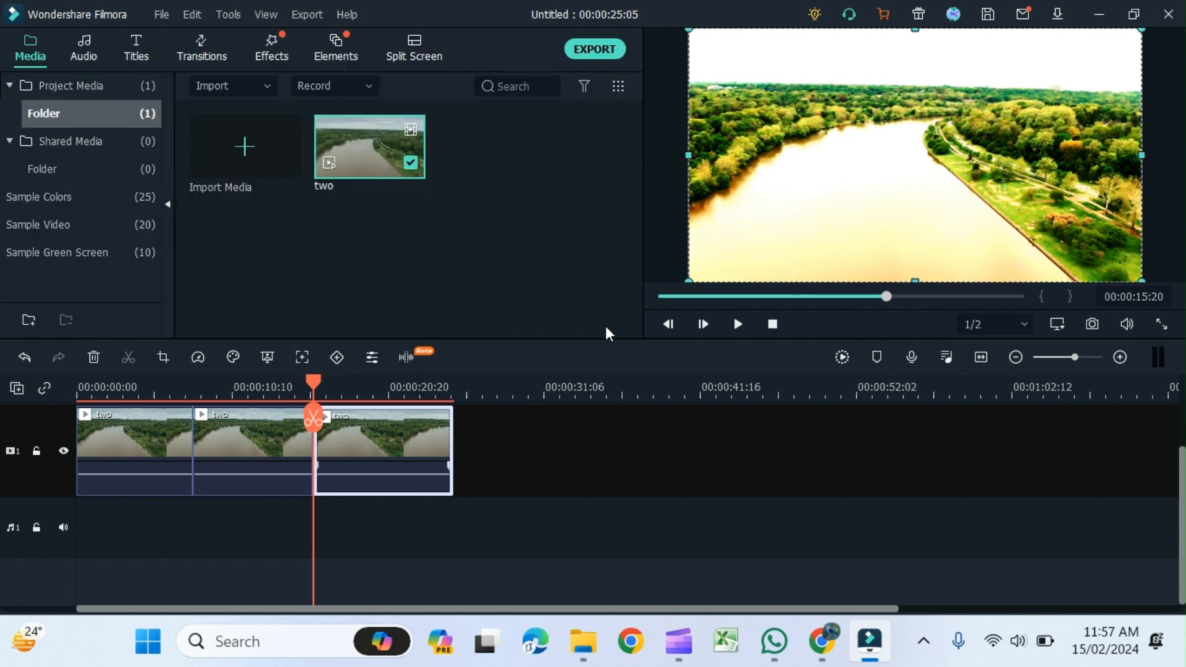
- Move the playhead back near the start of the timeline to play back the edited clips
left_click_drag(311, 378, 139, 382)
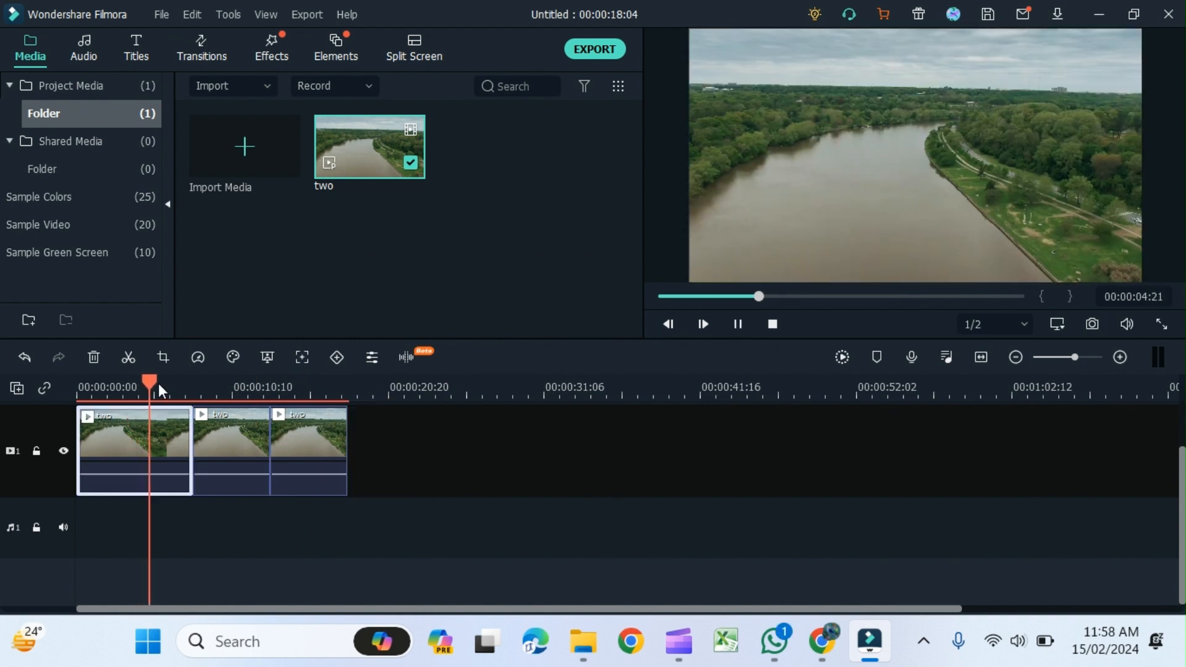